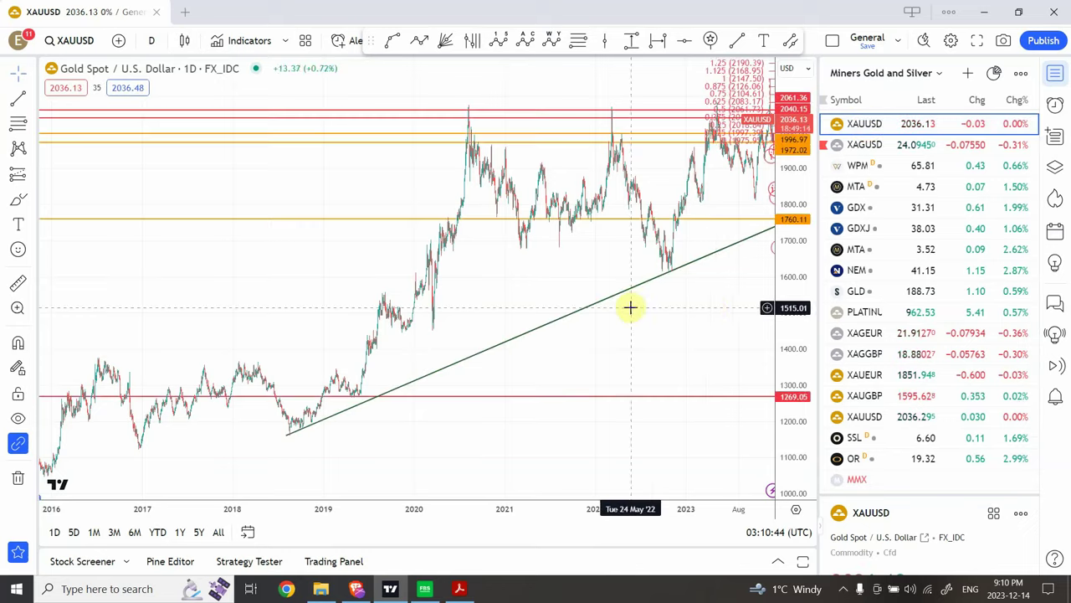
Pan the daily XAUUSD chart to the wave drawings and delete the Fibonacci retracement.
{"action": "left_click_drag", "start_coordinate": [715, 307], "coordinate": [494, 356]}
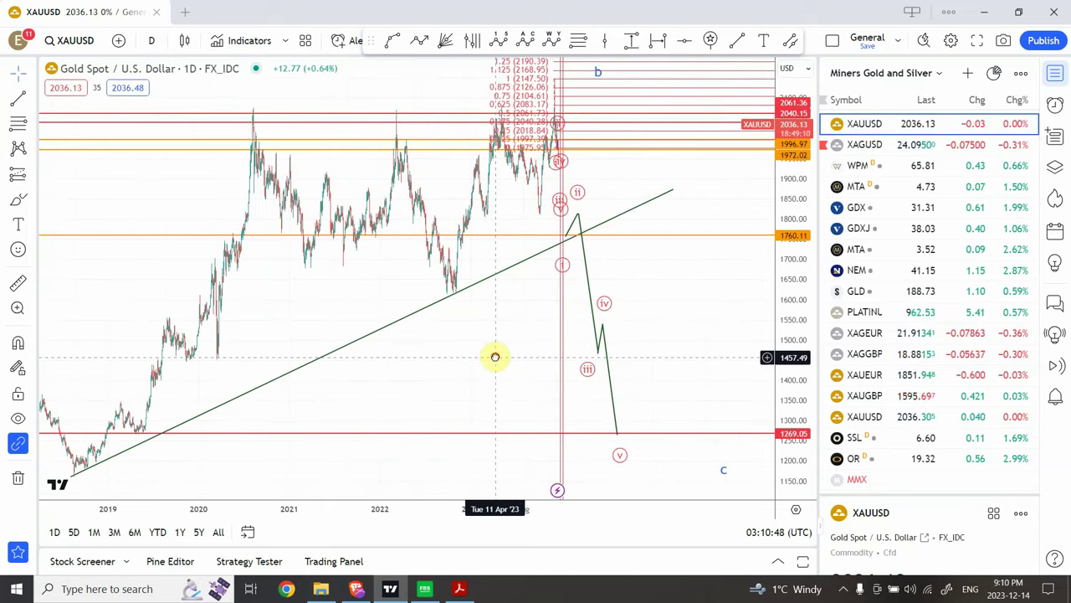
{"action": "left_click", "coordinate": [555, 107]}
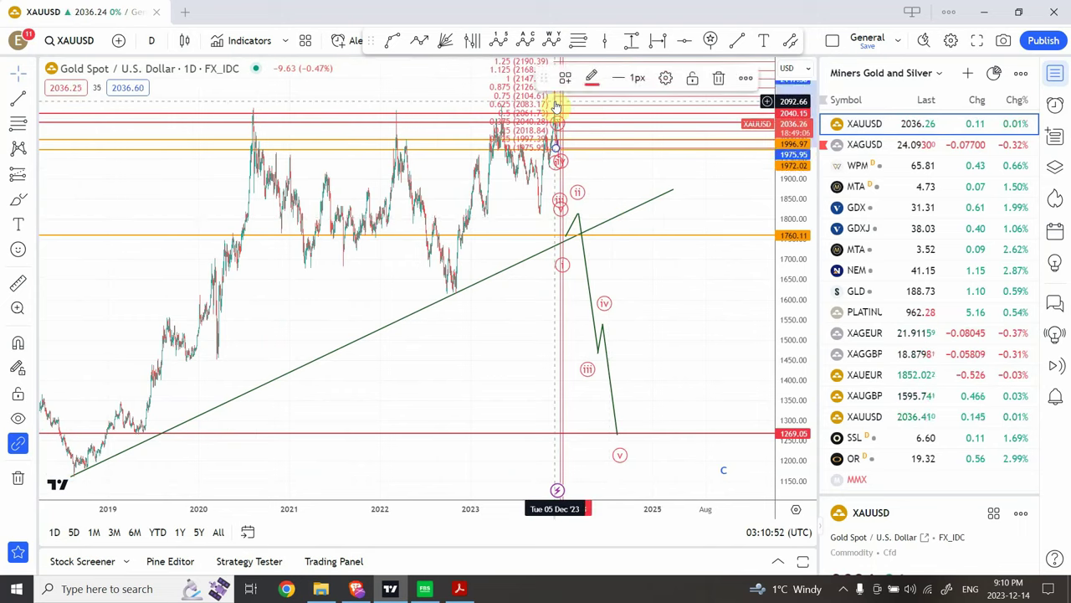
{"action": "key", "text": "Delete"}
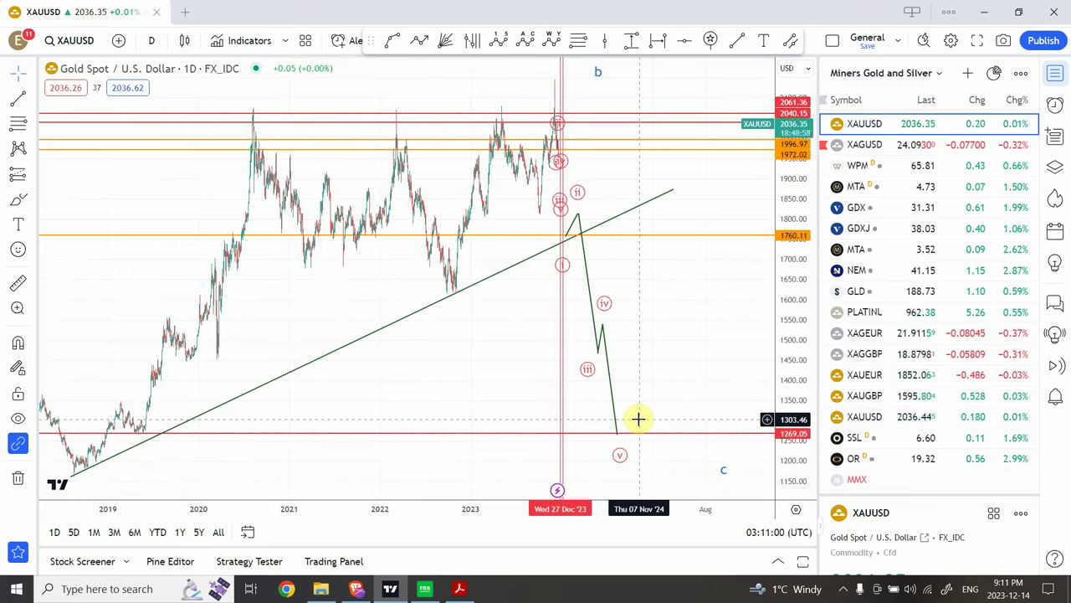
{"action": "left_click", "coordinate": [868, 146]}
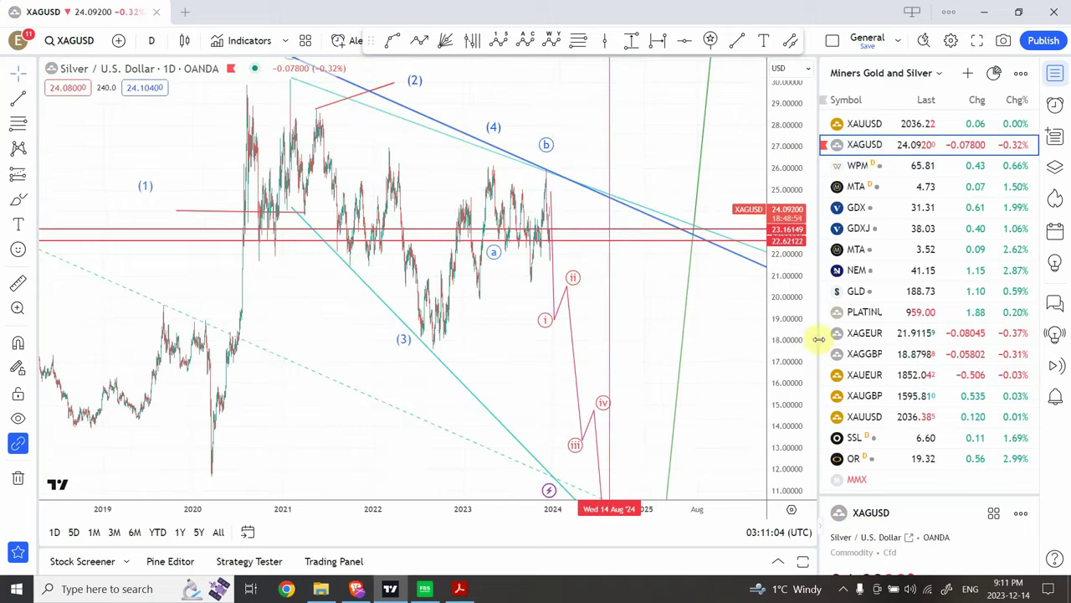
{"action": "left_click_drag", "start_coordinate": [784, 361], "coordinate": [777, 416]}
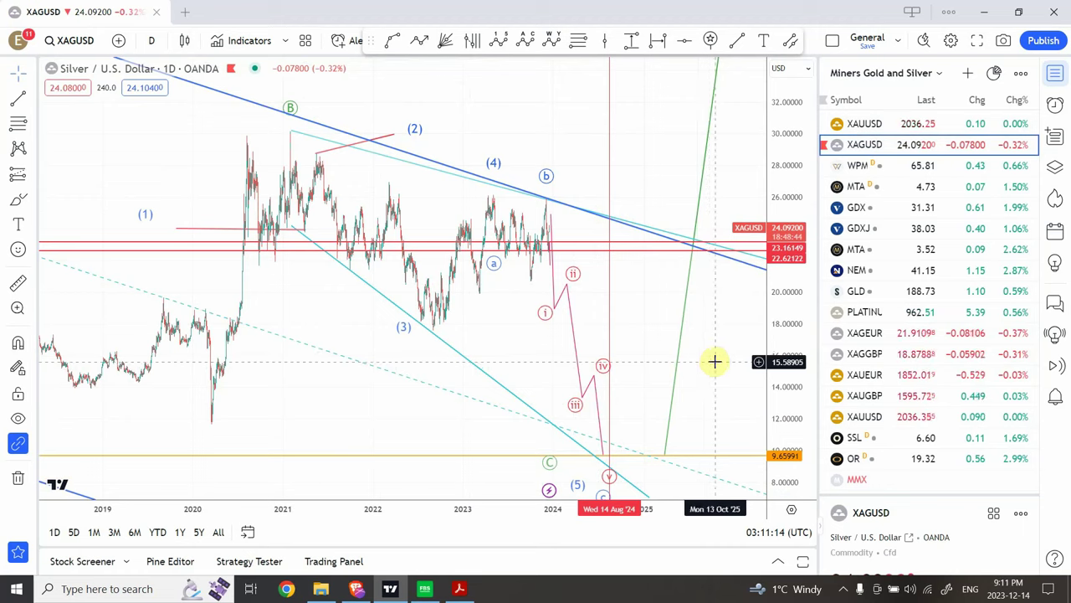
{"action": "left_click", "coordinate": [889, 127]}
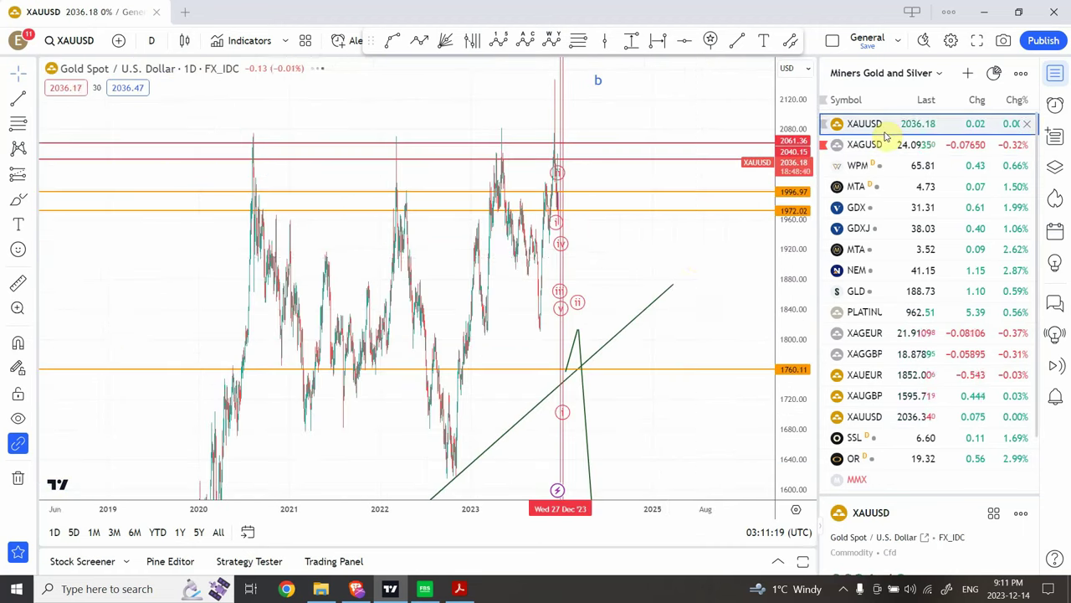
Set the Gold chart to the 1-hour interval and auto-fit the price scale.
{"action": "left_click", "coordinate": [151, 43]}
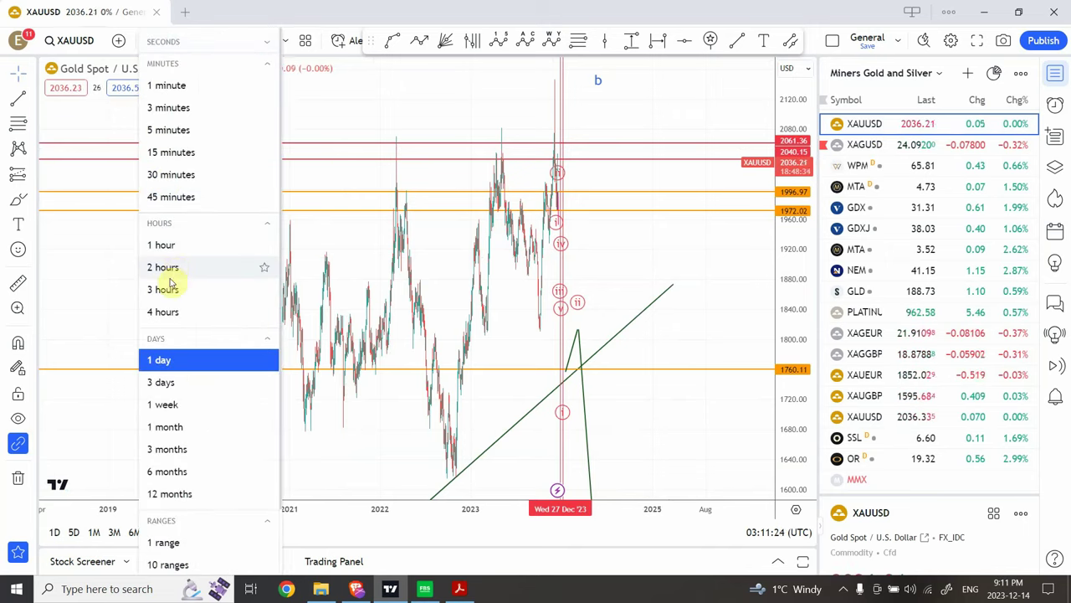
{"action": "left_click", "coordinate": [171, 244]}
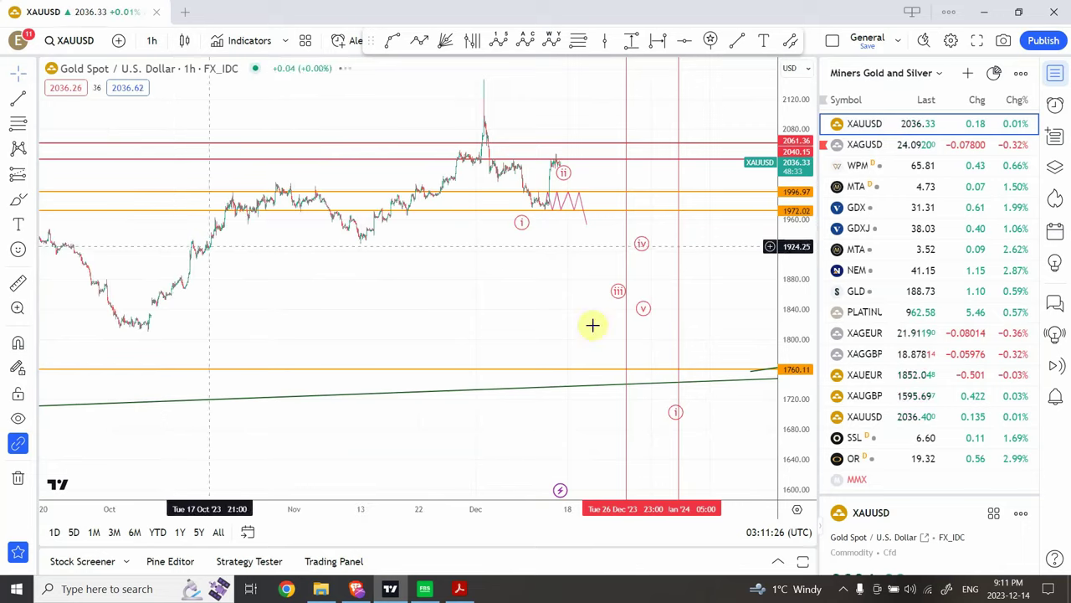
{"action": "left_click_drag", "start_coordinate": [799, 257], "coordinate": [800, 210]}
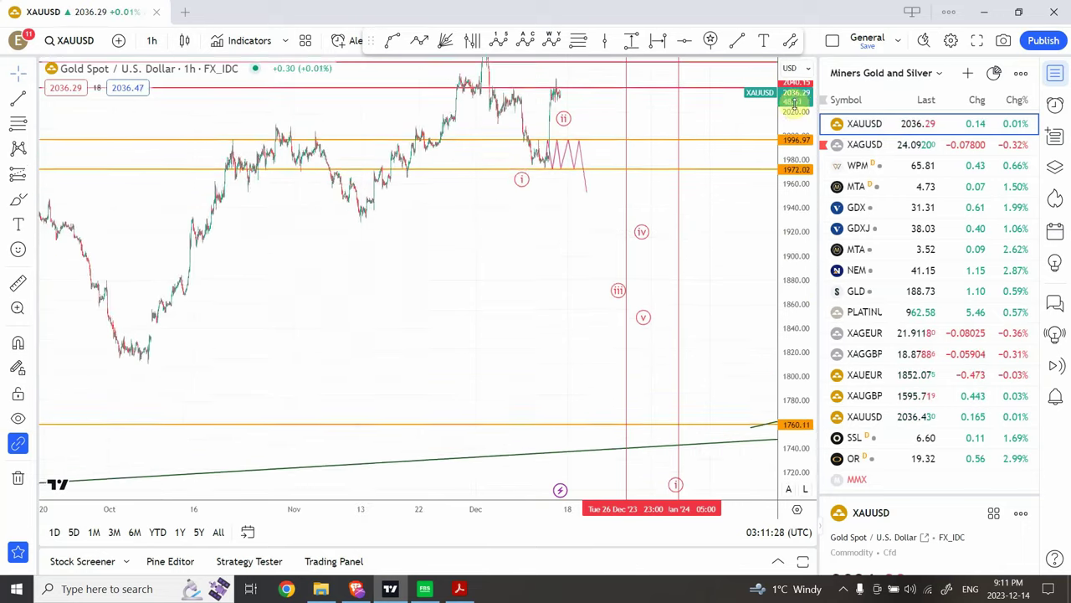
{"action": "left_click_drag", "start_coordinate": [524, 235], "coordinate": [477, 360]}
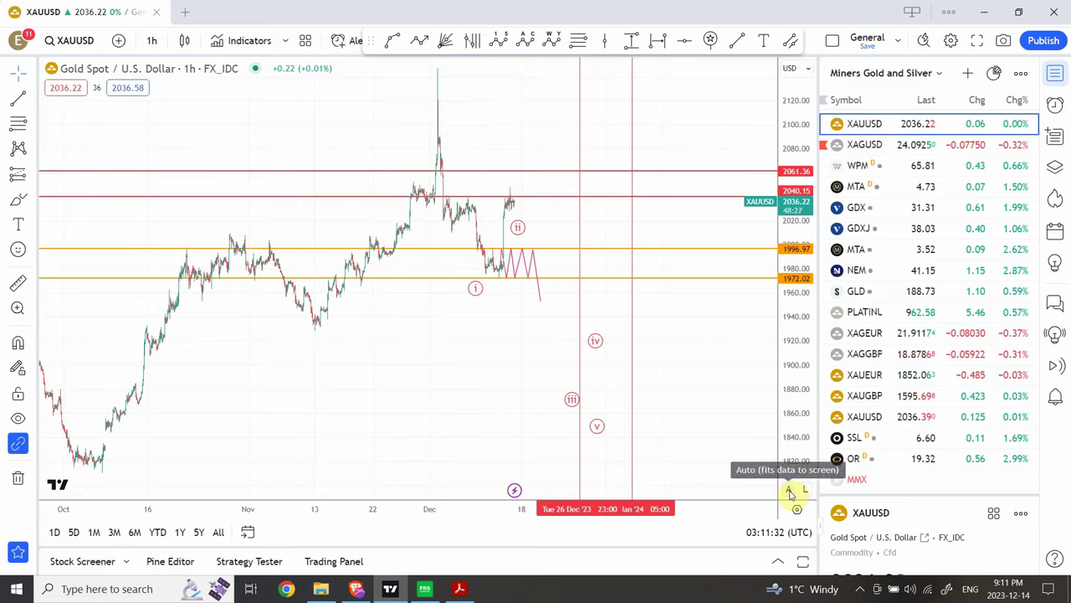
{"action": "left_click", "coordinate": [789, 492]}
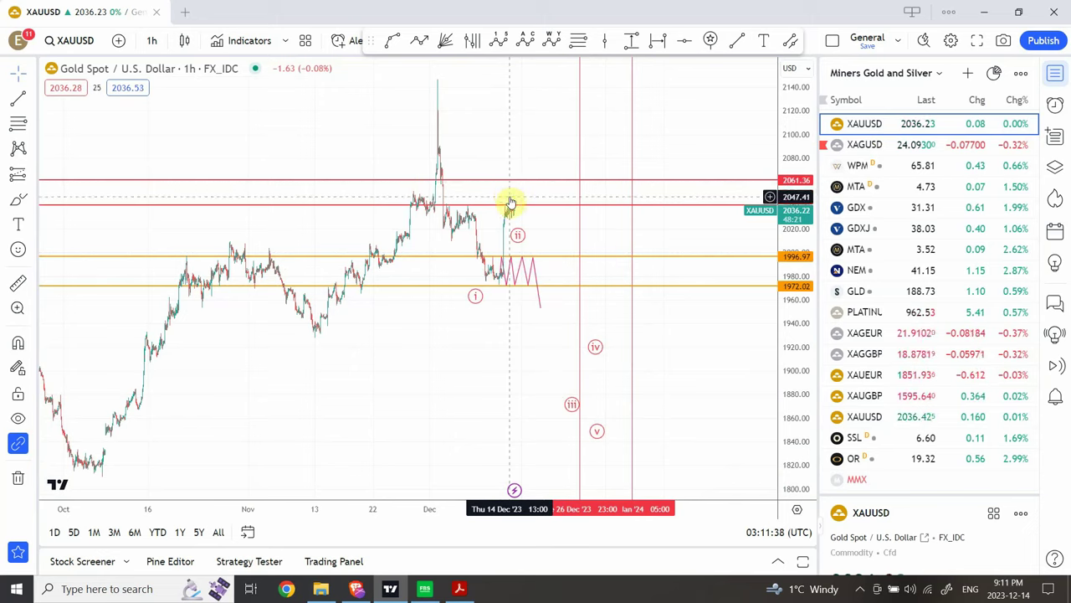
Delete the projected zigzag and stretch the price scale around December.
{"action": "left_click", "coordinate": [510, 279]}
{"action": "key", "text": "Escape"}
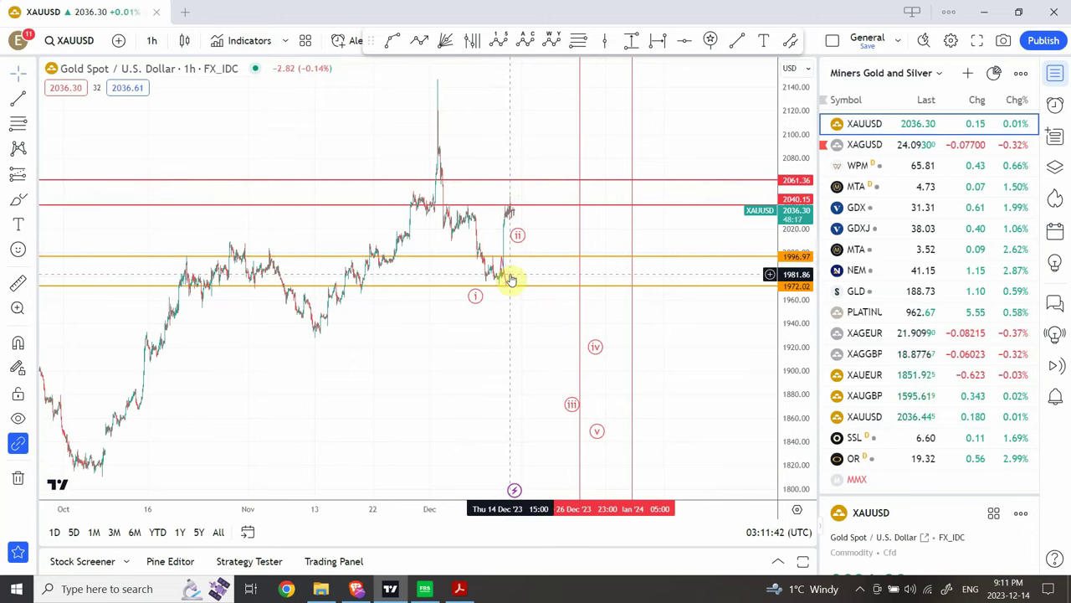
{"action": "mouse_move", "coordinate": [796, 368]}
{"action": "left_mouse_down"}
{"action": "mouse_move", "coordinate": [797, 355]}
{"action": "mouse_move", "coordinate": [797, 381]}
{"action": "left_mouse_up"}
{"action": "left_click_drag", "start_coordinate": [522, 334], "coordinate": [444, 334]}
Rescale and pan the 1-hour chart to leave space above the December peak.
{"action": "left_click", "coordinate": [443, 332]}
{"action": "key", "text": "Escape"}
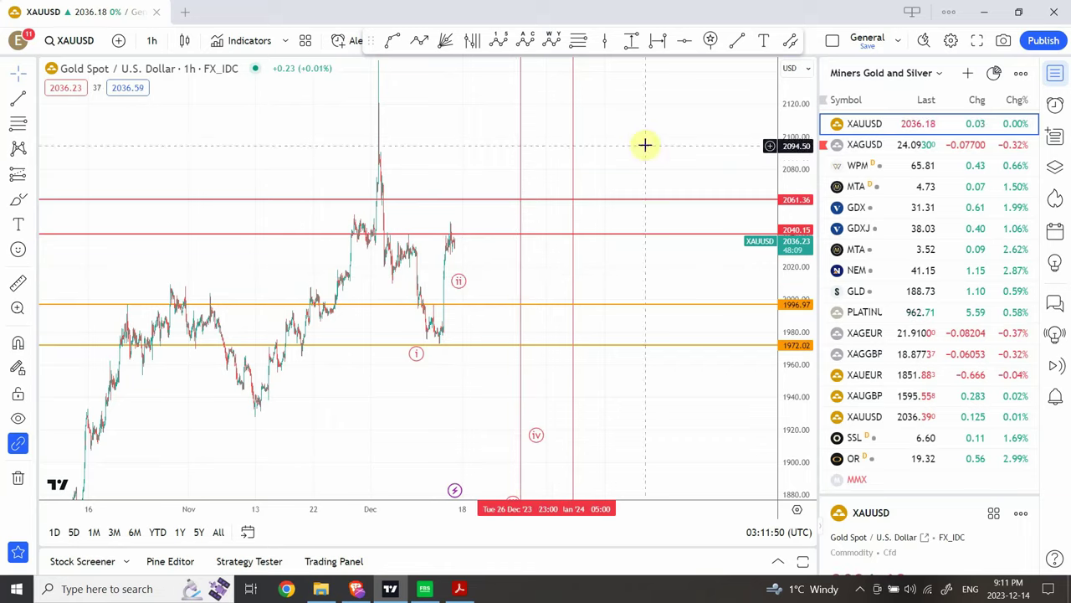
{"action": "left_click_drag", "start_coordinate": [800, 402], "coordinate": [801, 328]}
{"action": "left_click_drag", "start_coordinate": [630, 264], "coordinate": [574, 290]}
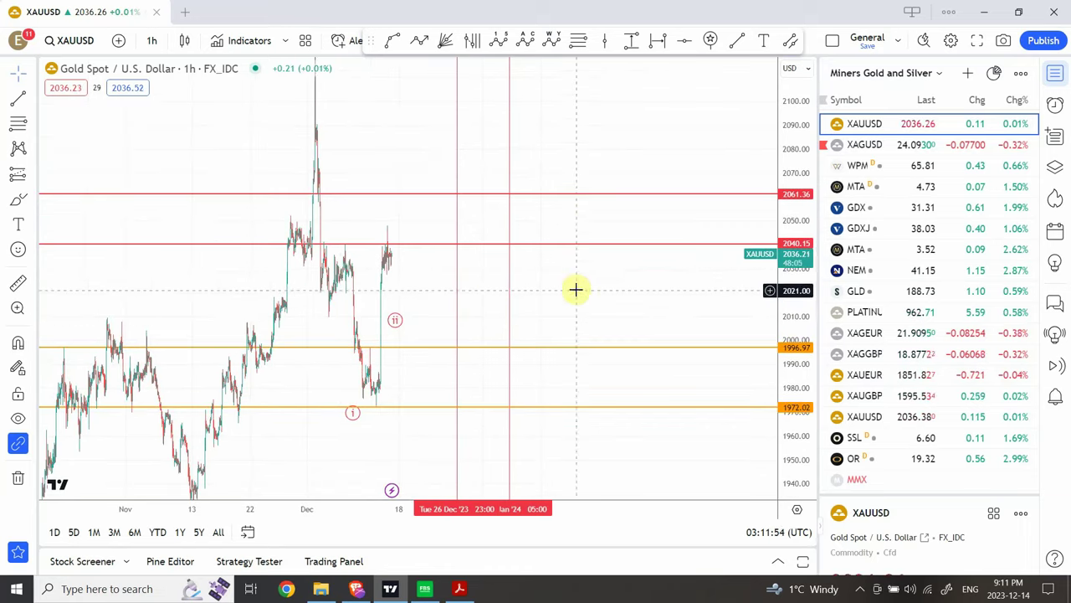
{"action": "mouse_move", "coordinate": [410, 118]}
{"action": "left_mouse_down"}
{"action": "mouse_move", "coordinate": [396, 268]}
{"action": "mouse_move", "coordinate": [409, 160]}
{"action": "left_mouse_up"}
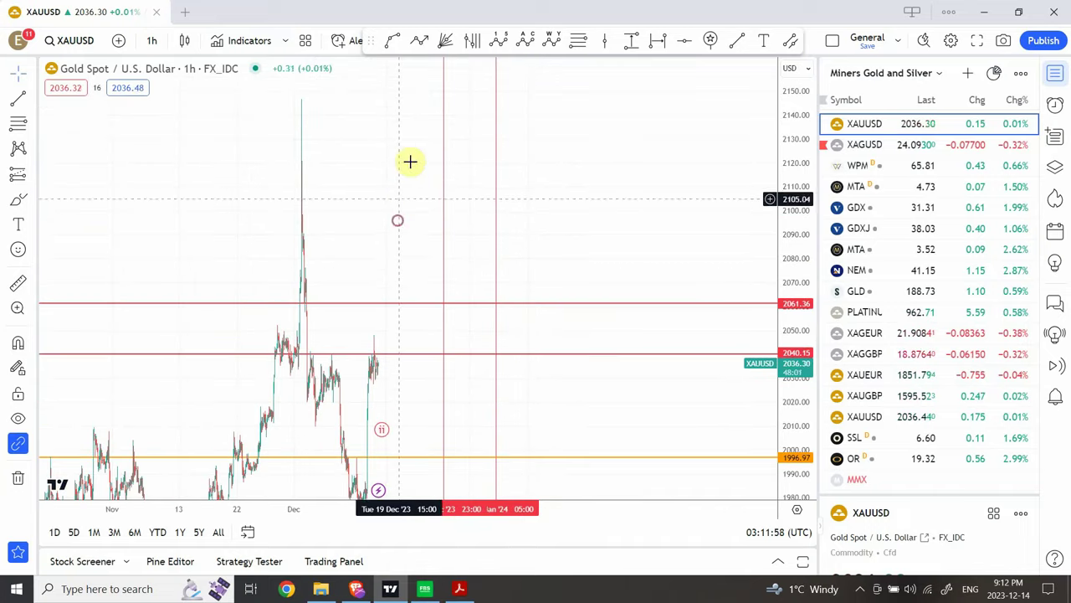
Draw an Elliott impulse wave from the December peak to the low near 1961, adjusting one point.
{"action": "left_click", "coordinate": [499, 44]}
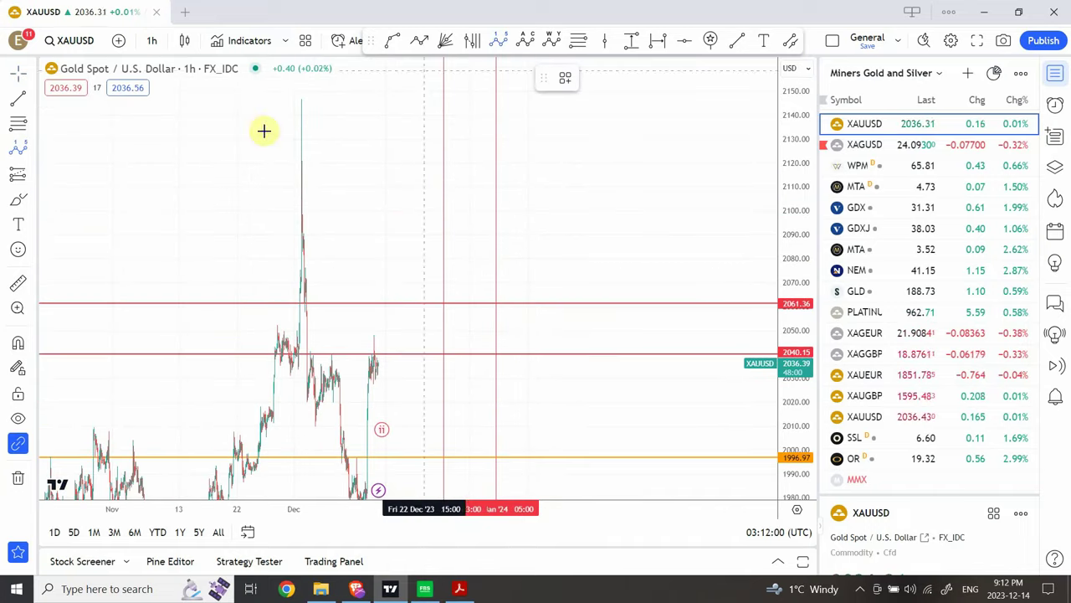
{"action": "left_click", "coordinate": [293, 98]}
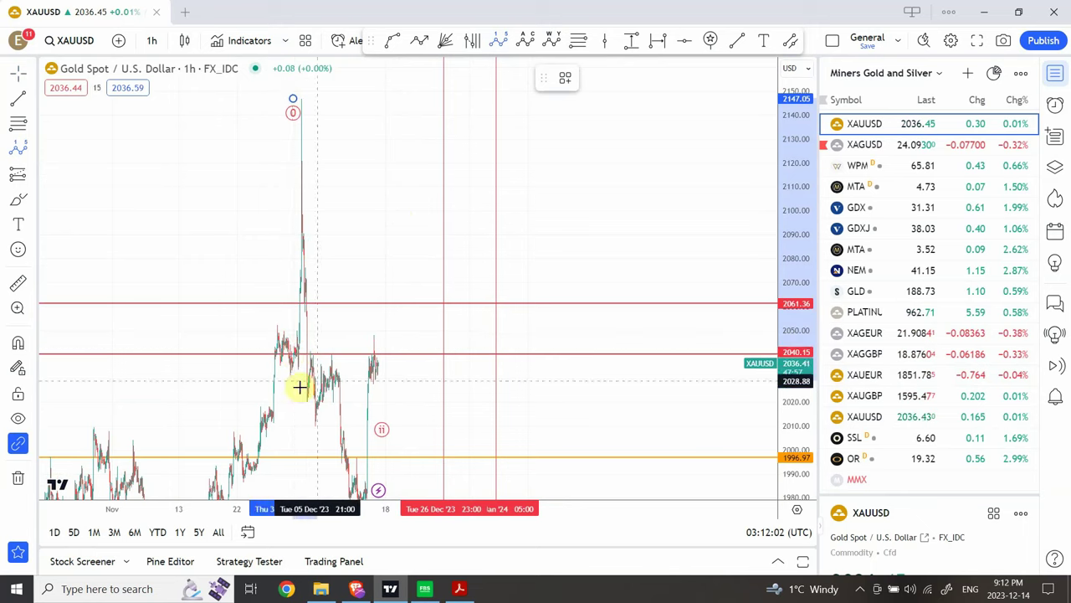
{"action": "left_click", "coordinate": [298, 394]}
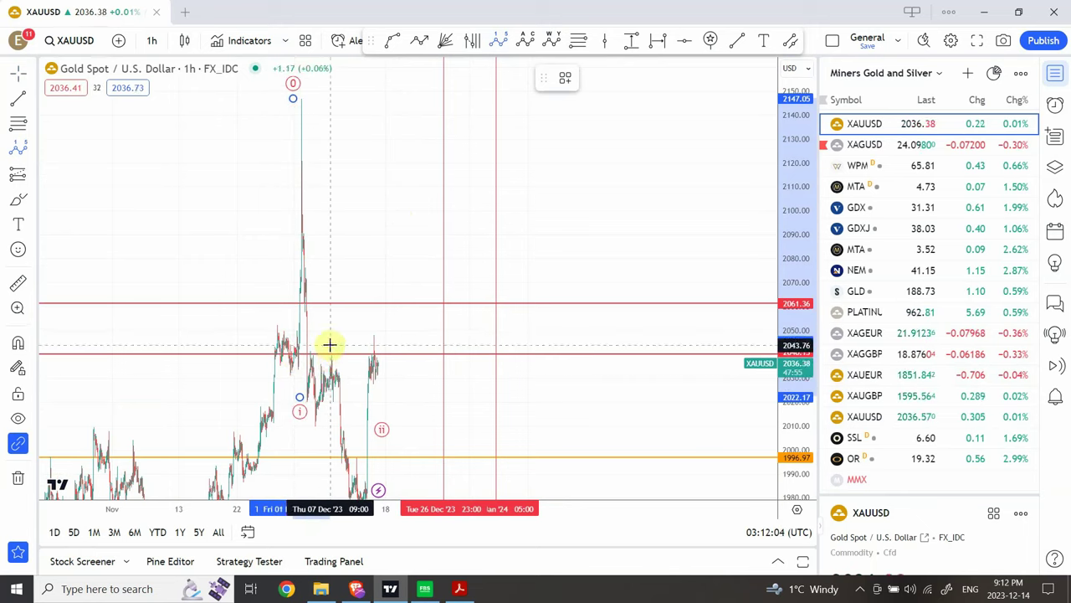
{"action": "left_click", "coordinate": [329, 344]}
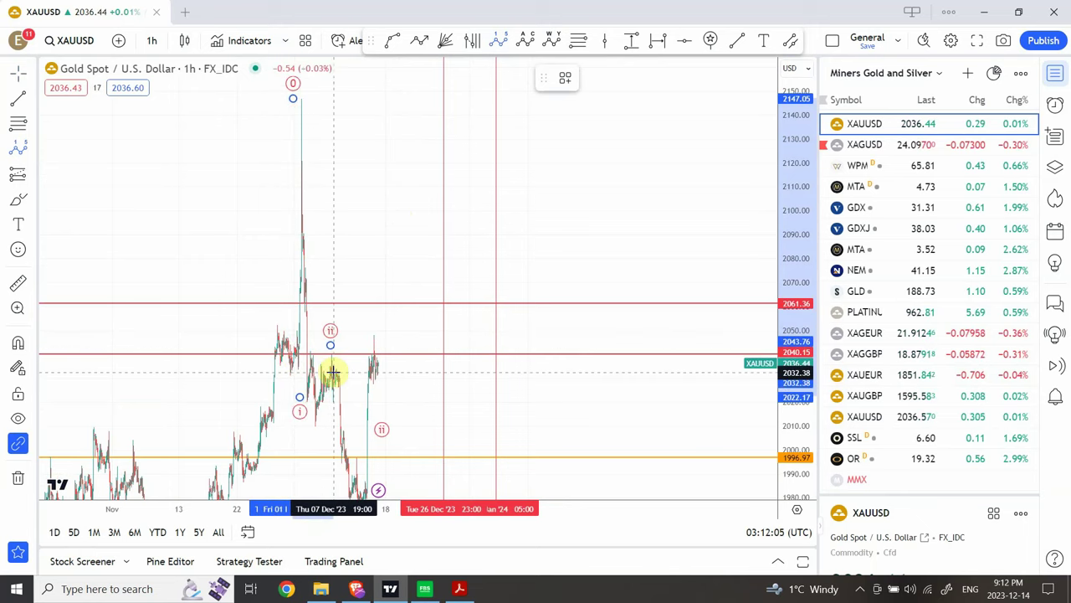
{"action": "left_click", "coordinate": [341, 494]}
{"action": "left_click", "coordinate": [356, 446]}
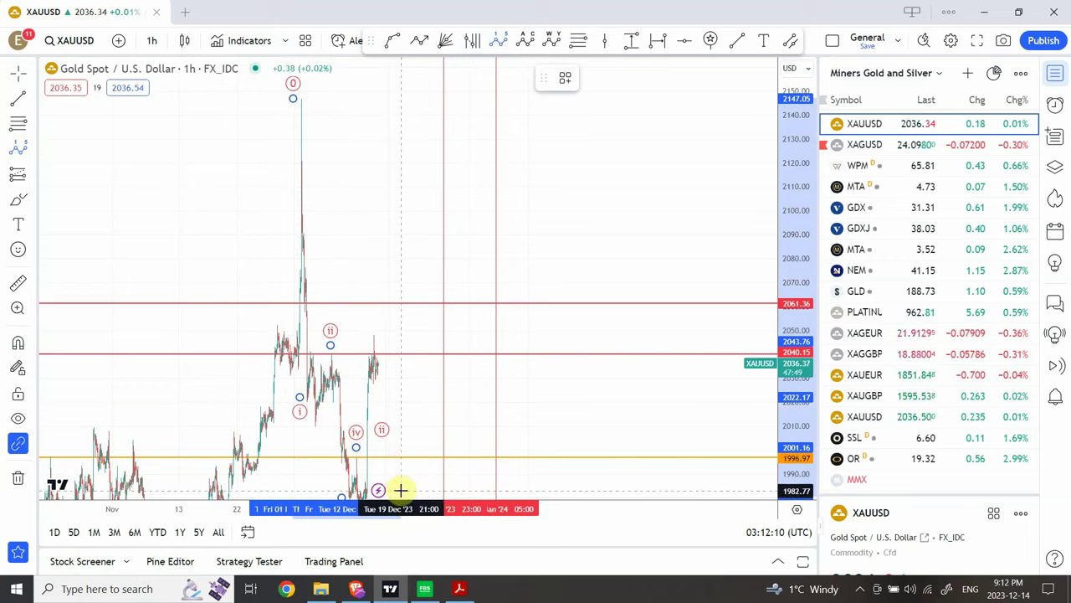
{"action": "left_click_drag", "start_coordinate": [404, 437], "coordinate": [469, 263]}
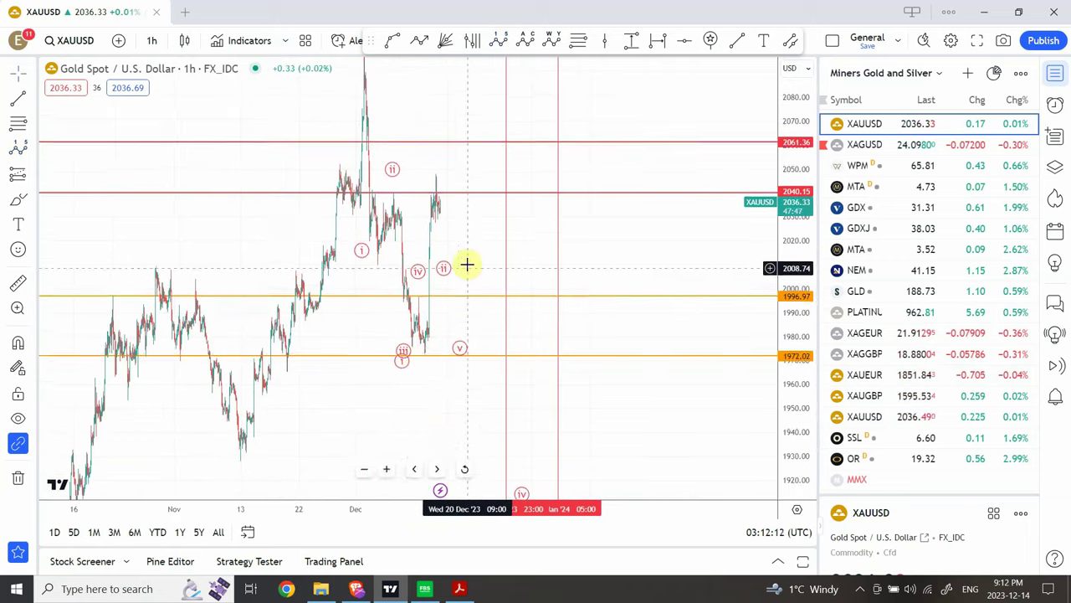
{"action": "mouse_move", "coordinate": [403, 347]}
{"action": "left_mouse_down"}
{"action": "mouse_move", "coordinate": [402, 364]}
{"action": "mouse_move", "coordinate": [467, 377]}
{"action": "mouse_move", "coordinate": [446, 378]}
{"action": "left_mouse_up"}
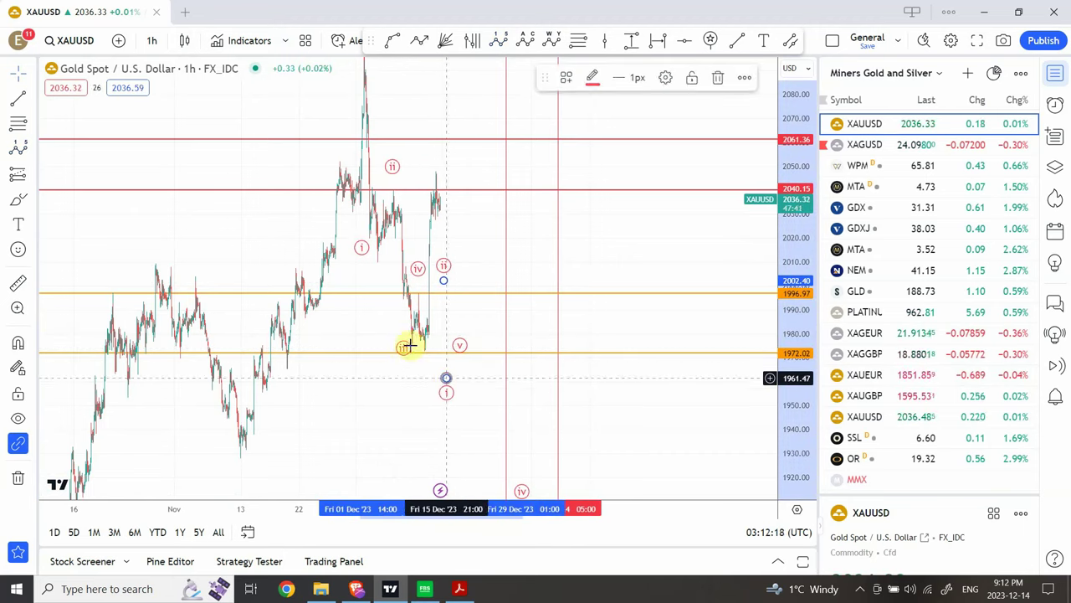
Switch the Gold chart to 15 minutes and recentre the wave count.
{"action": "left_click", "coordinate": [151, 40]}
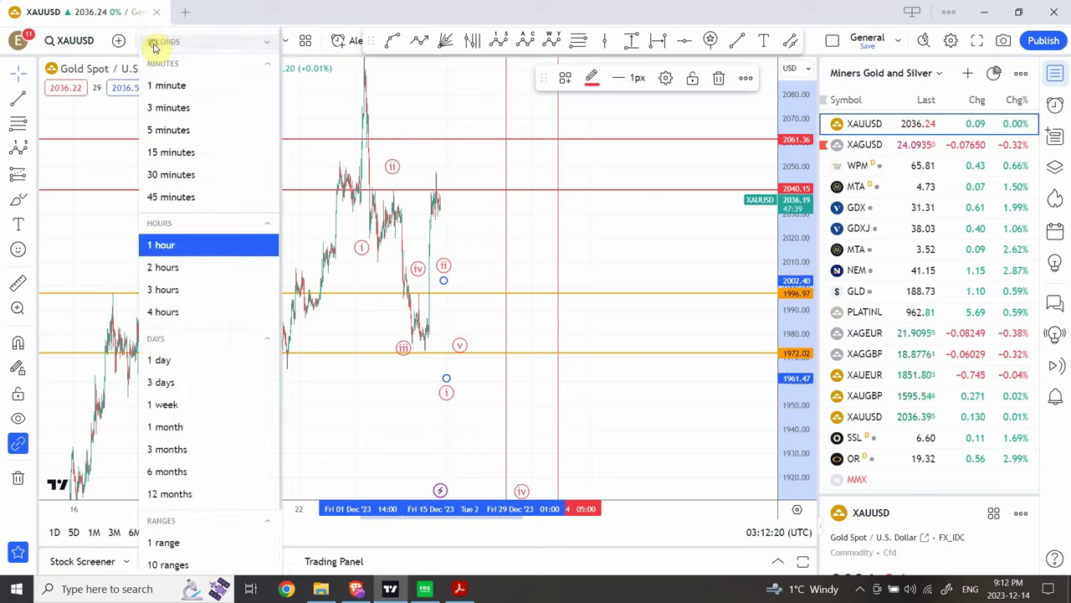
{"action": "left_click", "coordinate": [174, 153]}
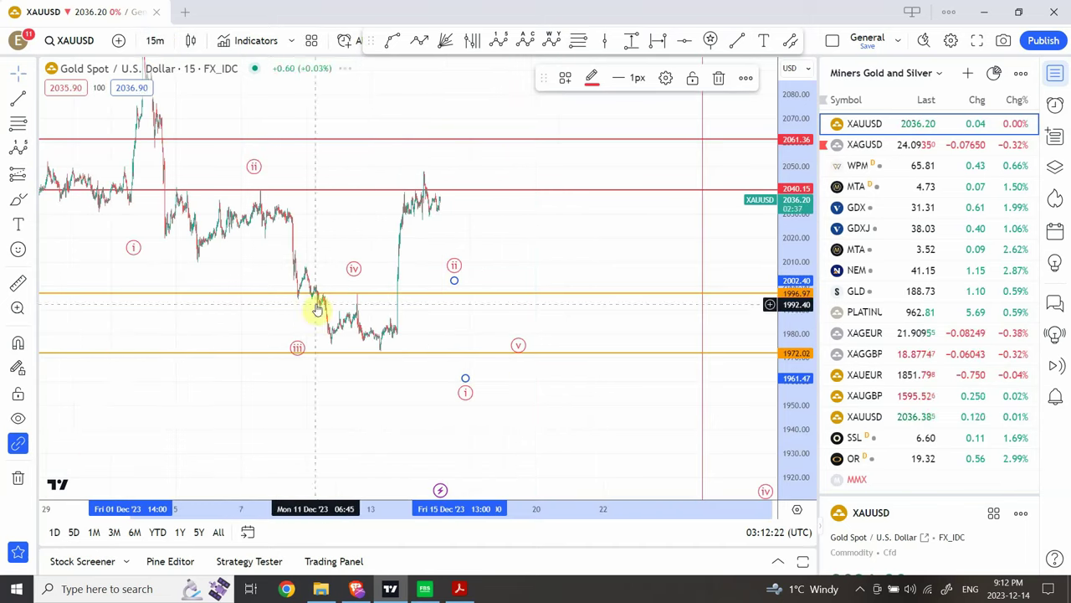
{"action": "left_click_drag", "start_coordinate": [278, 405], "coordinate": [346, 415]}
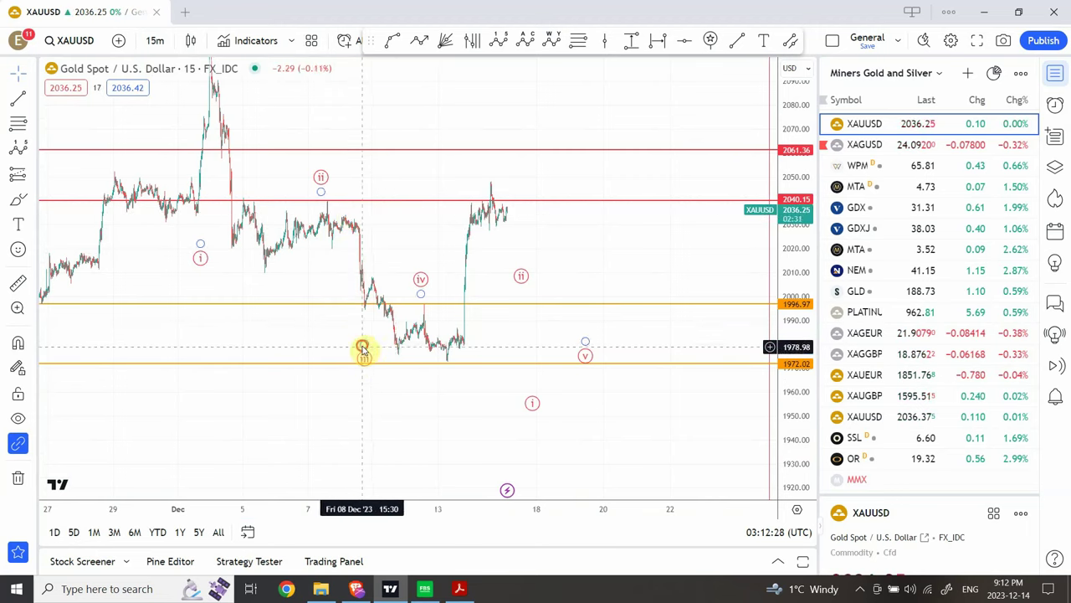
Adjust the (iii), (iv) and (v) wave points, placing (v) on the 1972 low.
{"action": "left_click_drag", "start_coordinate": [361, 346], "coordinate": [384, 342]}
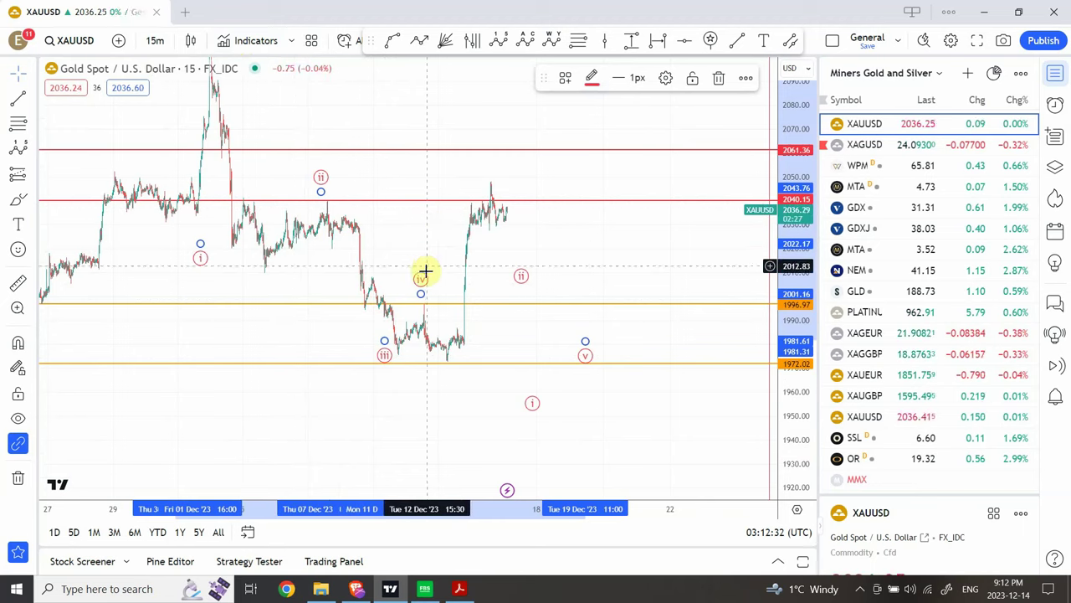
{"action": "left_click_drag", "start_coordinate": [423, 297], "coordinate": [423, 300]}
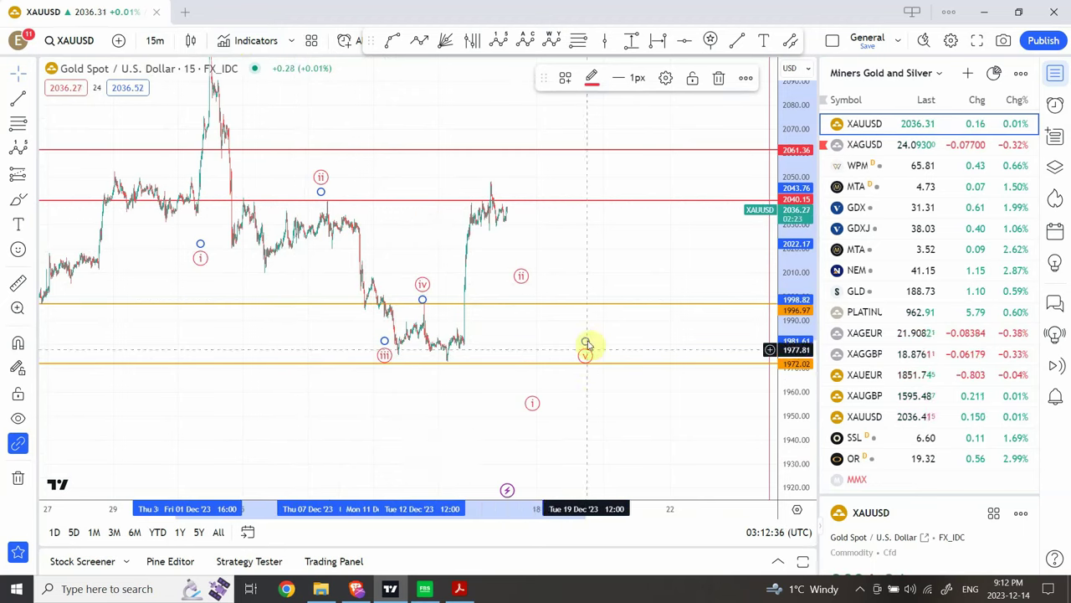
{"action": "left_click_drag", "start_coordinate": [585, 343], "coordinate": [442, 364]}
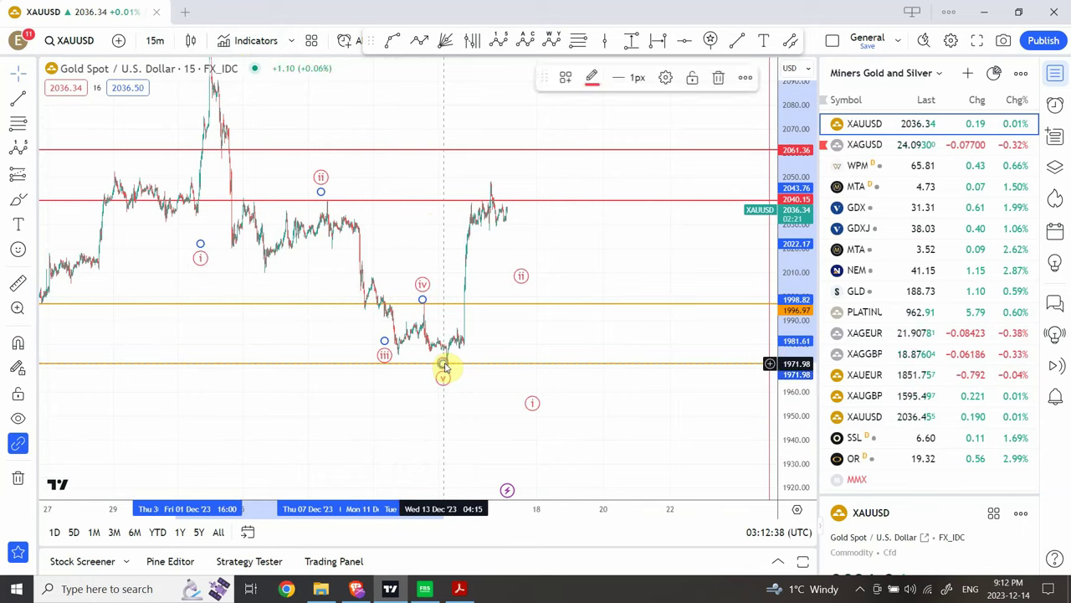
{"action": "left_click", "coordinate": [483, 381]}
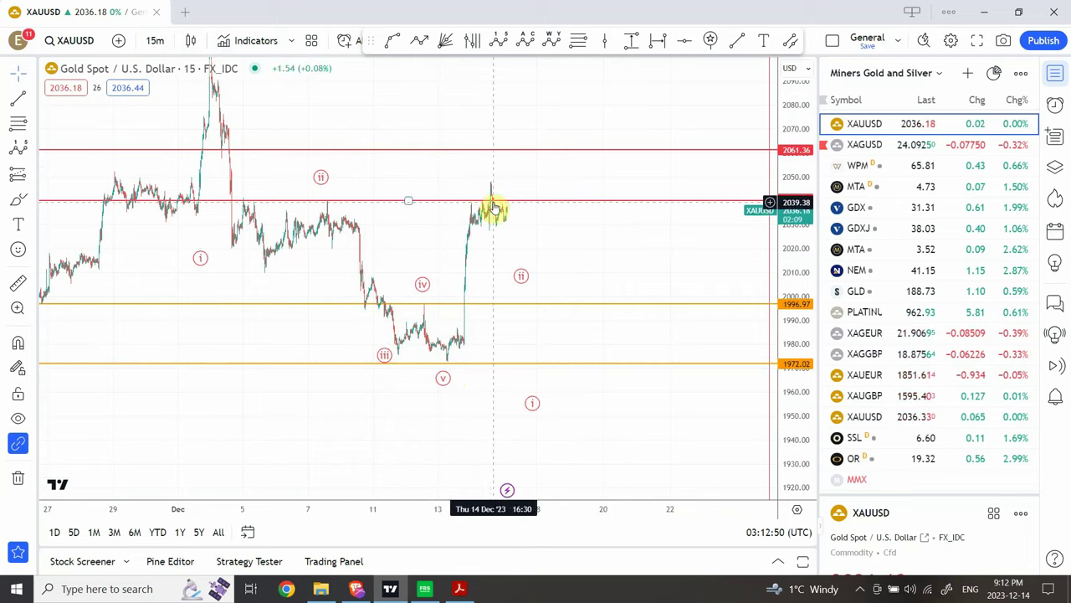
Free empty space after the latest 15-minute candles and pick the multi-point wave pattern tool.
{"action": "left_click_drag", "start_coordinate": [555, 232], "coordinate": [554, 249]}
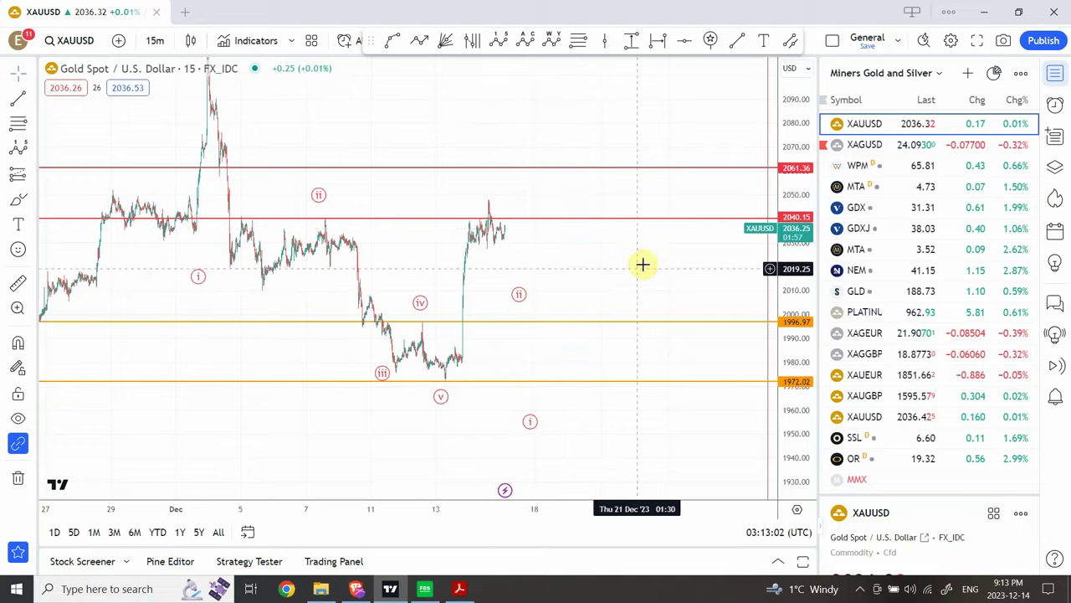
{"action": "left_click_drag", "start_coordinate": [641, 263], "coordinate": [481, 292]}
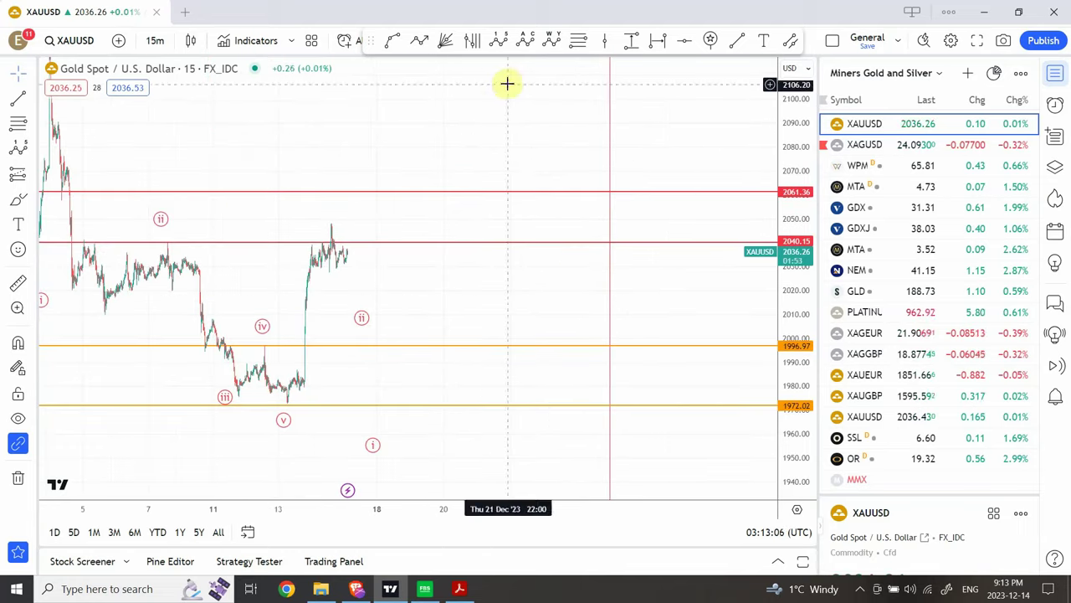
{"action": "left_click", "coordinate": [419, 42]}
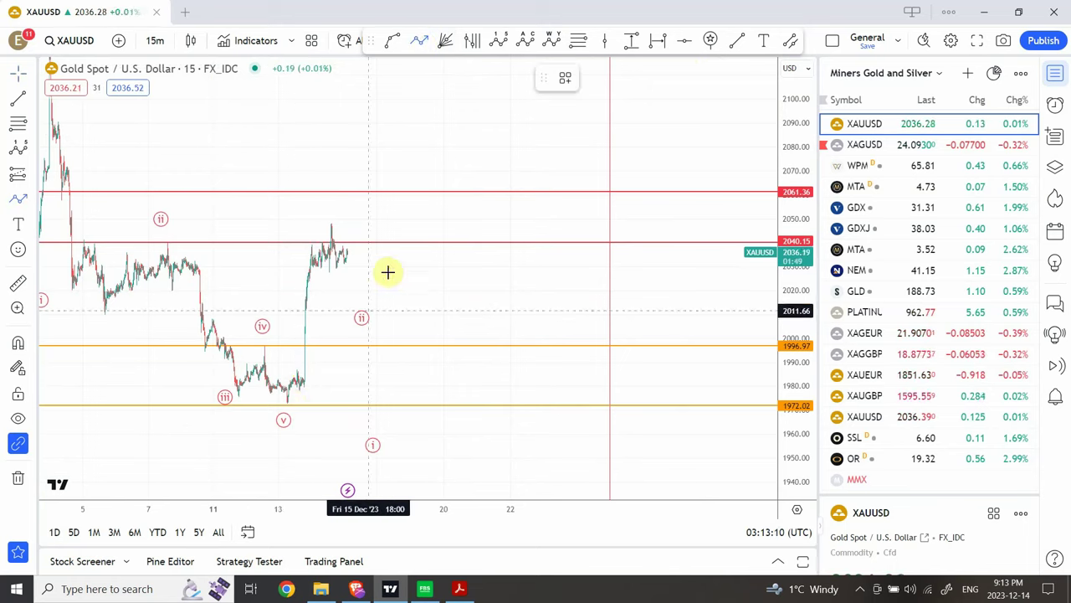
Start the projected path at the latest candles, zigzagging down to a low on 1972.
{"action": "left_click", "coordinate": [350, 254]}
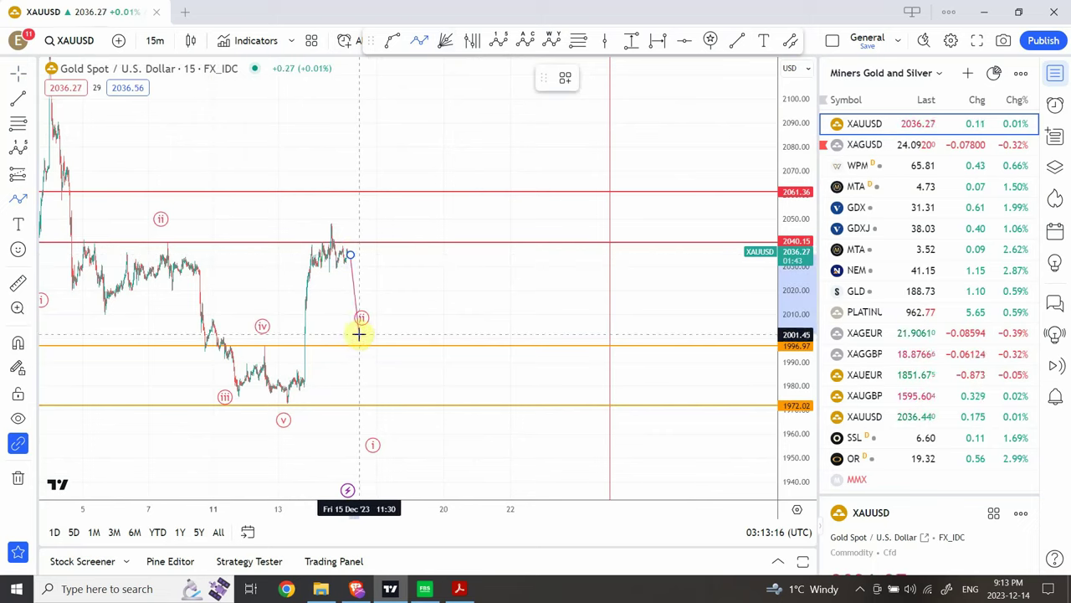
{"action": "left_click", "coordinate": [353, 326]}
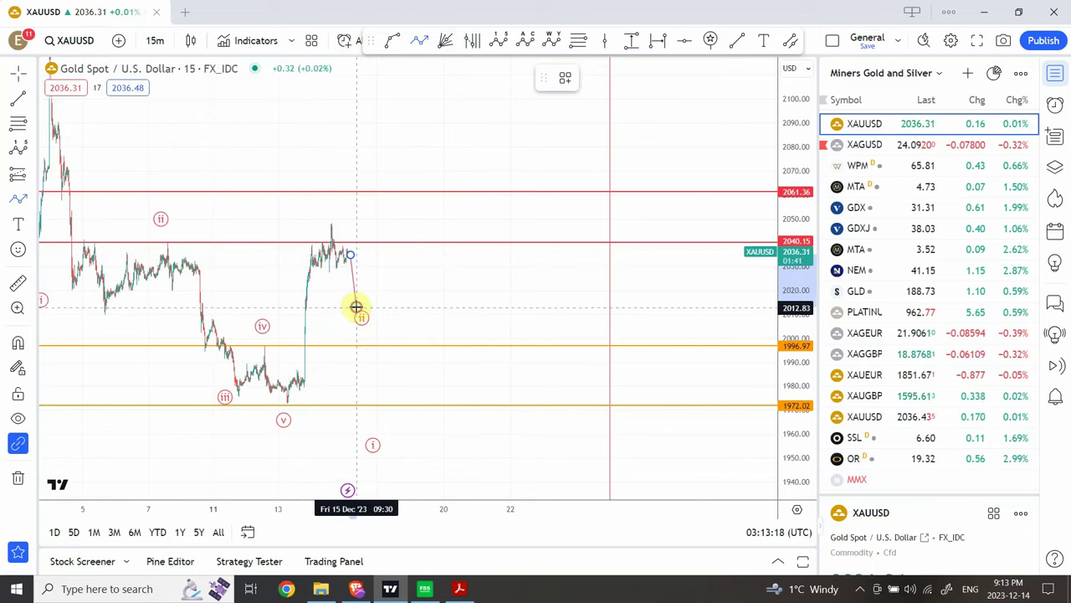
{"action": "left_click", "coordinate": [356, 307]}
{"action": "left_click", "coordinate": [368, 293]}
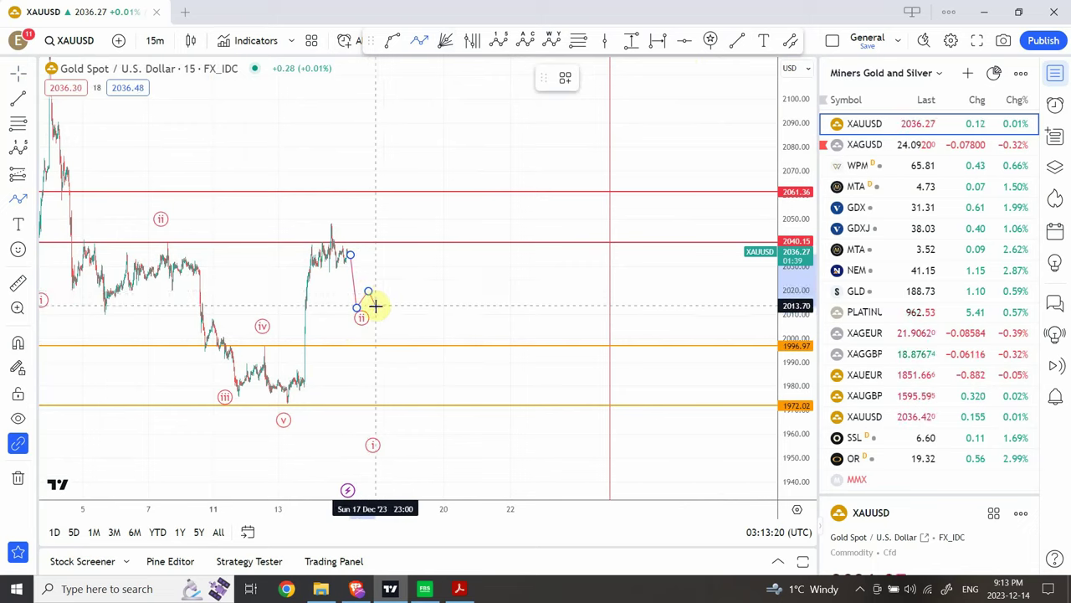
{"action": "left_click", "coordinate": [377, 309]}
{"action": "left_click", "coordinate": [386, 293]}
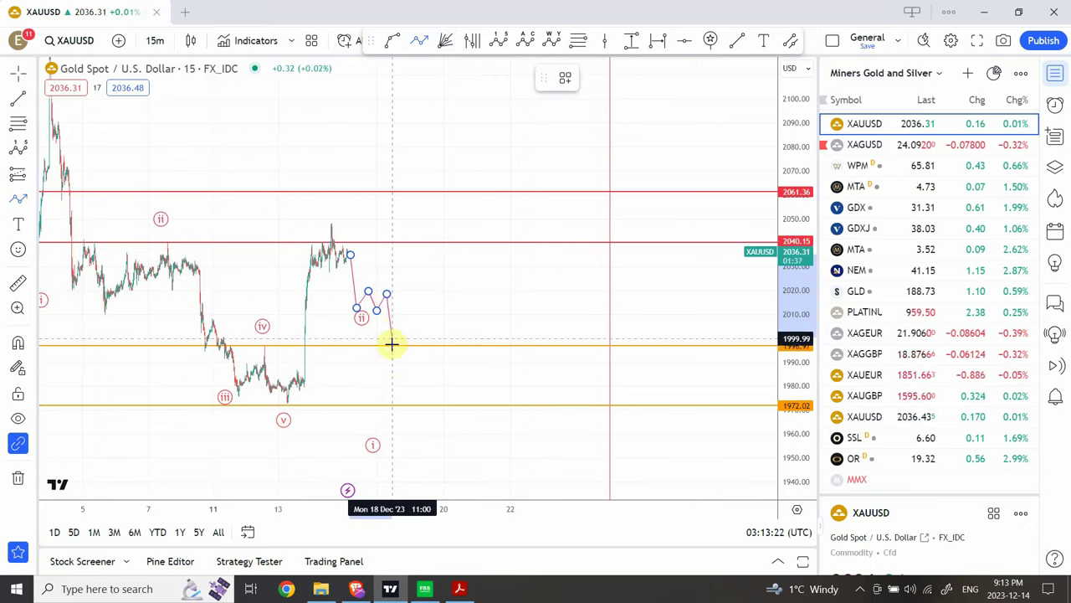
{"action": "left_click", "coordinate": [393, 364]}
{"action": "left_click", "coordinate": [401, 359]}
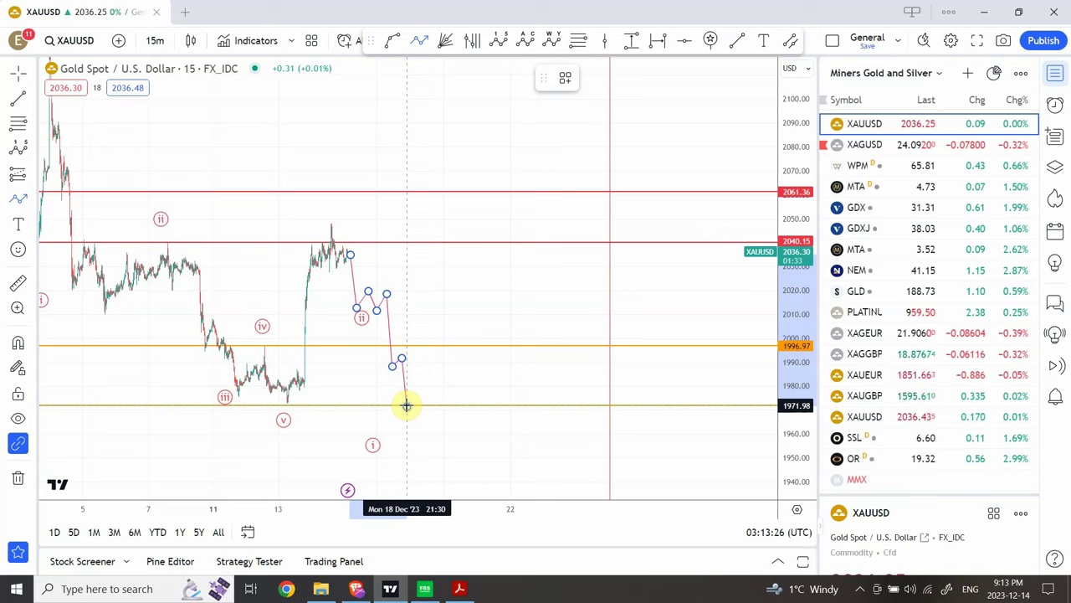
{"action": "left_click", "coordinate": [407, 405]}
Continue the path up to 2040, back to 1972, up to 2040 again, ending near 1947.
{"action": "left_click", "coordinate": [431, 305]}
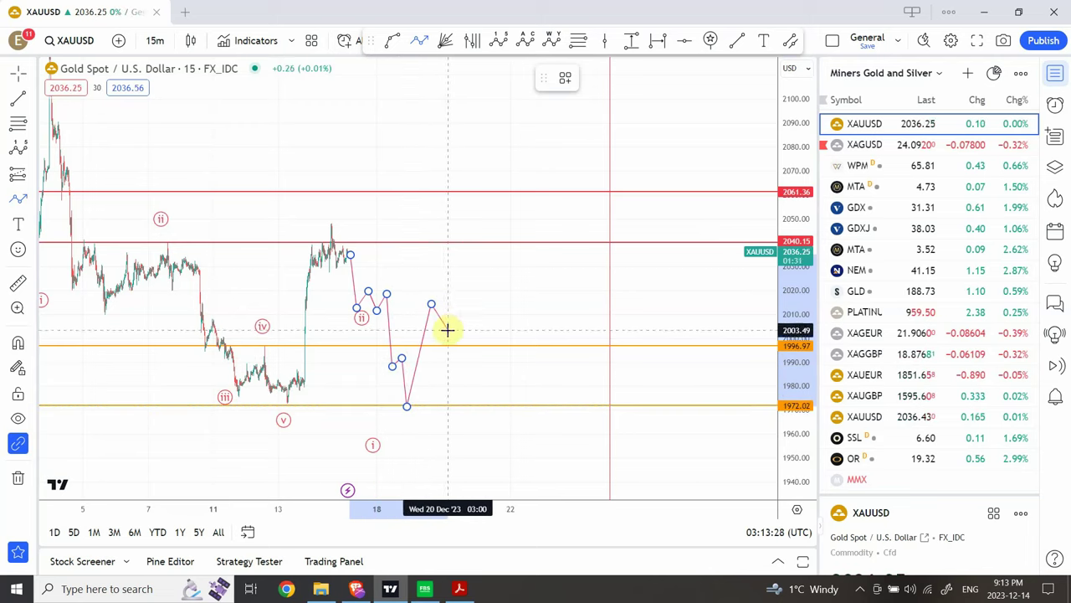
{"action": "left_click", "coordinate": [448, 331]}
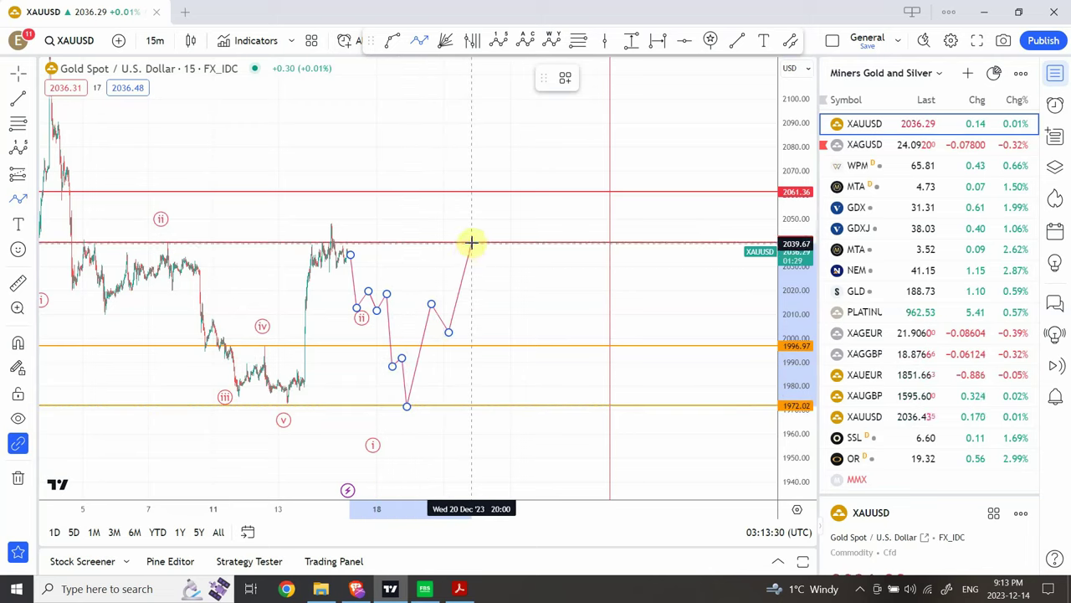
{"action": "left_click", "coordinate": [472, 243]}
{"action": "left_click", "coordinate": [478, 299]}
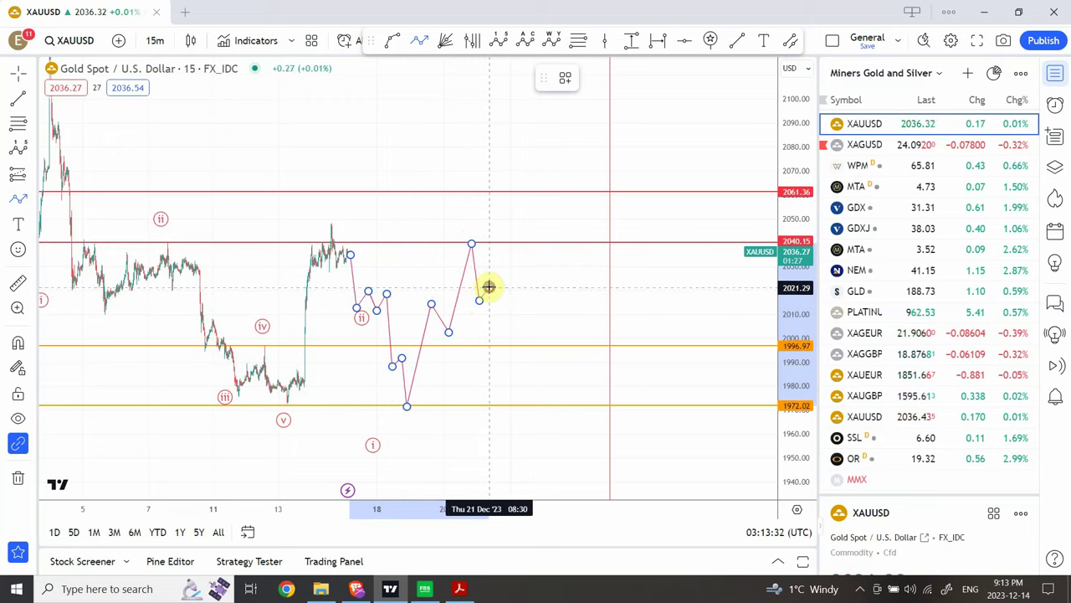
{"action": "left_click", "coordinate": [488, 288]}
{"action": "left_click", "coordinate": [492, 333]}
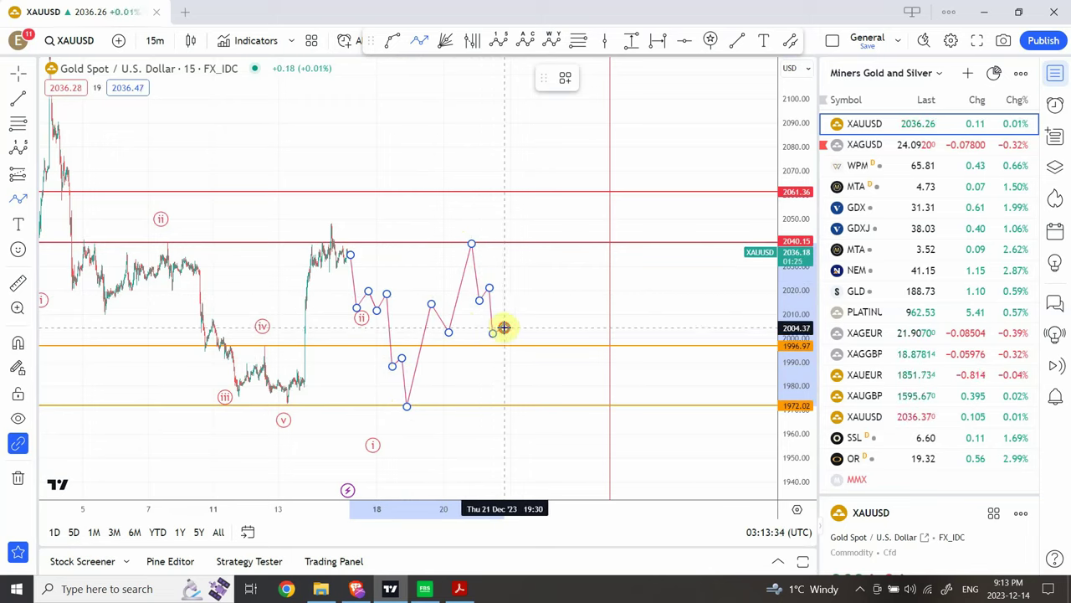
{"action": "left_click", "coordinate": [504, 327]}
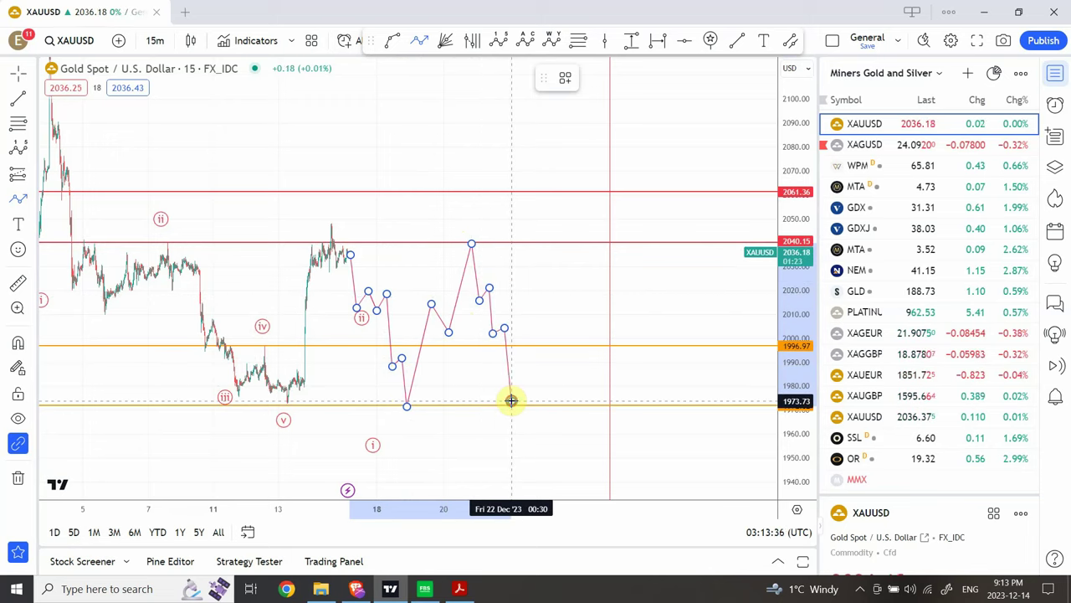
{"action": "left_click", "coordinate": [511, 400]}
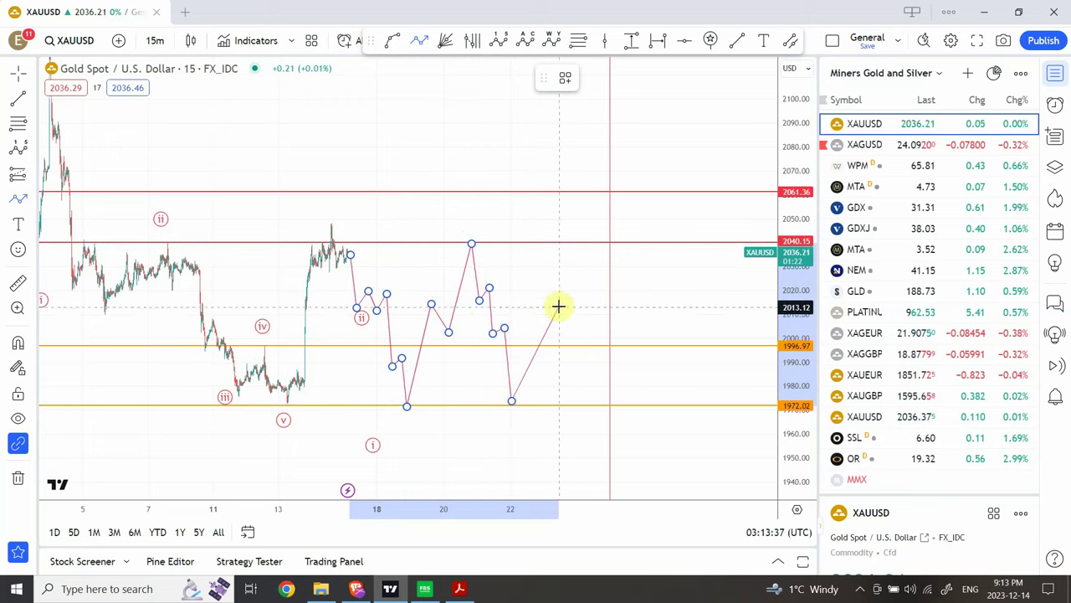
{"action": "left_click", "coordinate": [590, 247]}
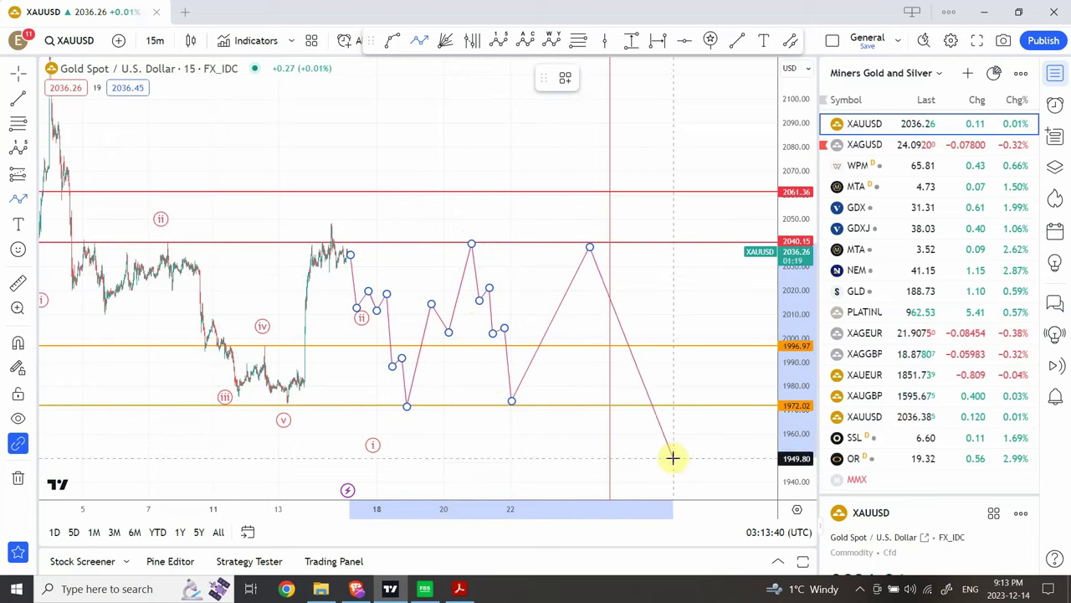
{"action": "left_click", "coordinate": [689, 475]}
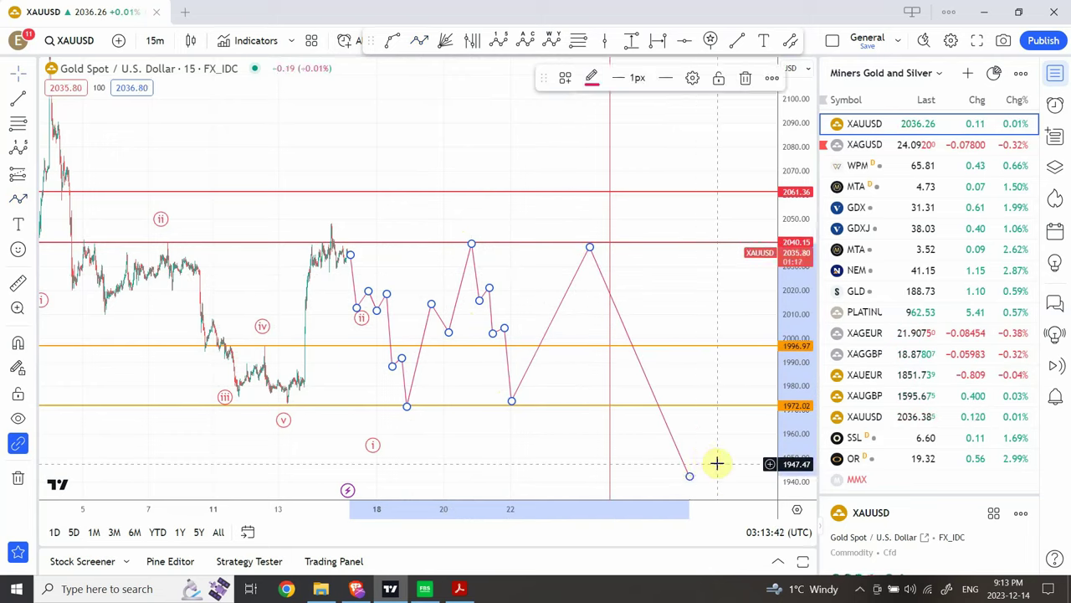
{"action": "left_click", "coordinate": [717, 463]}
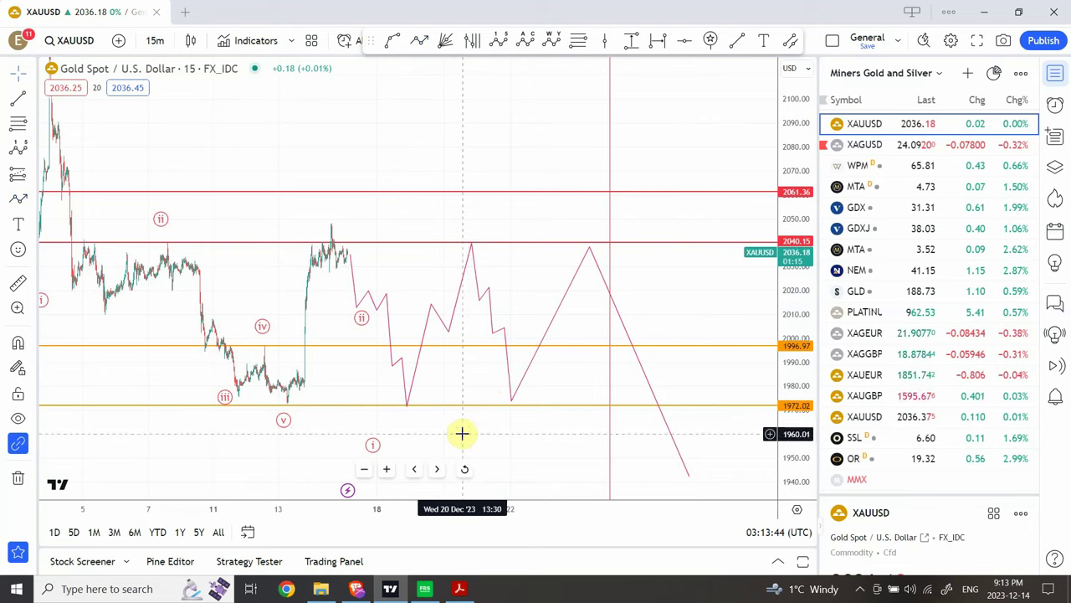
{"action": "left_click", "coordinate": [401, 409]}
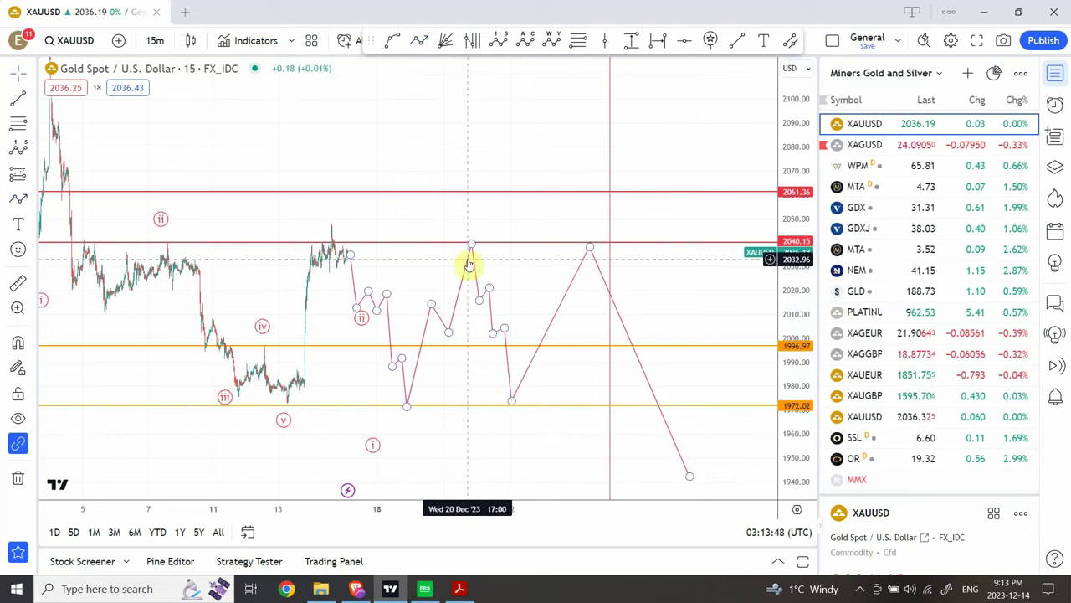
{"action": "left_click", "coordinate": [718, 333]}
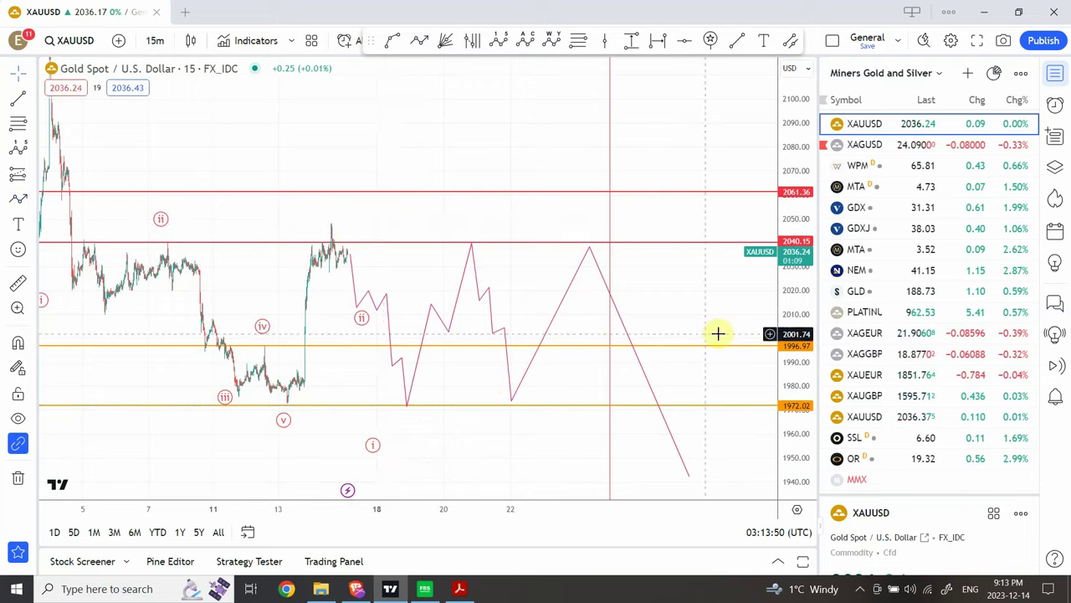
Rescale the price axis and pan until the Dec 4 spike high near 2145 shows.
{"action": "left_click_drag", "start_coordinate": [796, 343], "coordinate": [799, 322]}
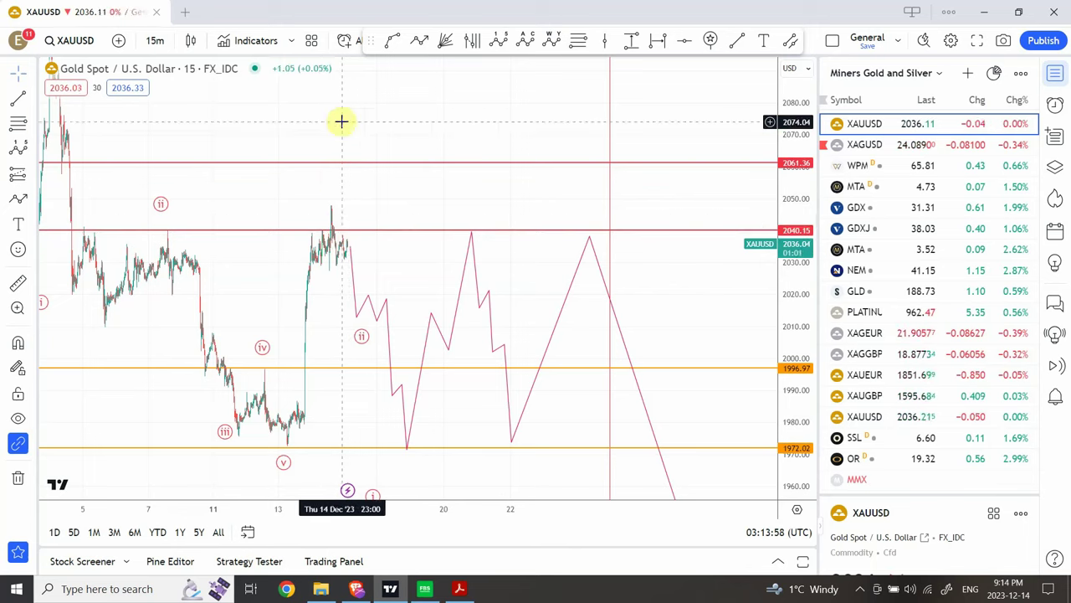
{"action": "left_click", "coordinate": [331, 233]}
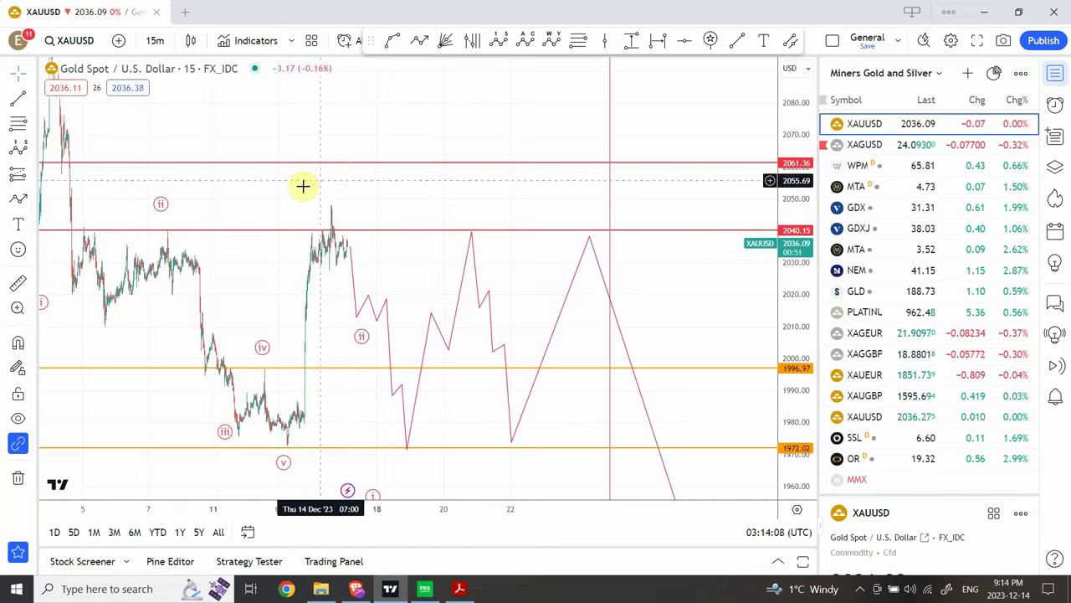
{"action": "left_click_drag", "start_coordinate": [304, 184], "coordinate": [506, 245]}
{"action": "left_click_drag", "start_coordinate": [497, 139], "coordinate": [443, 305]}
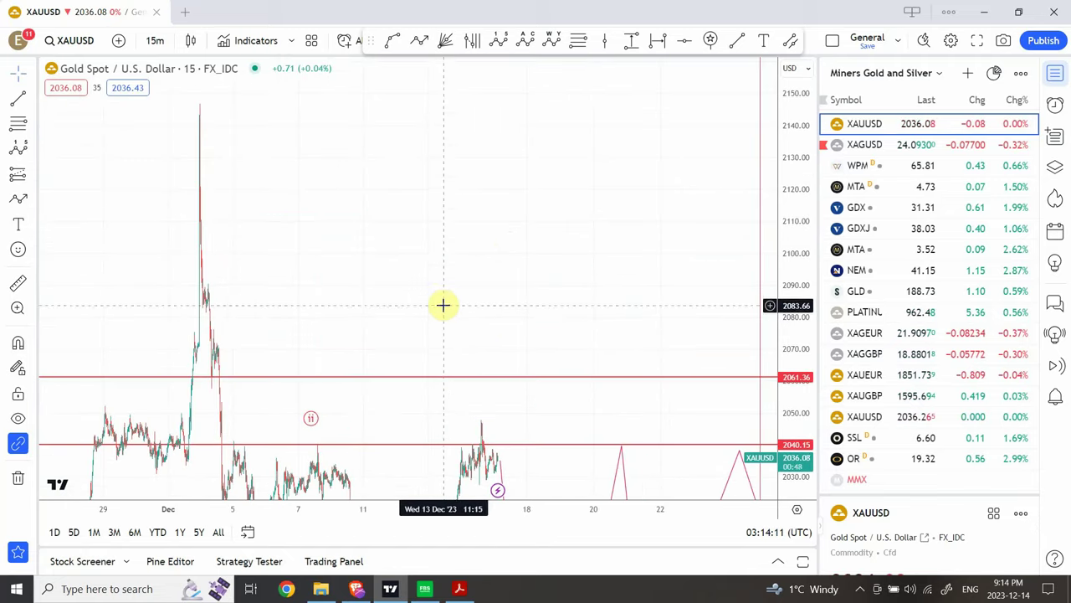
Draw a Fibonacci retracement from the 2147.02 high down to the 1975.51 low.
{"action": "left_click", "coordinate": [578, 44]}
{"action": "left_click", "coordinate": [199, 102]}
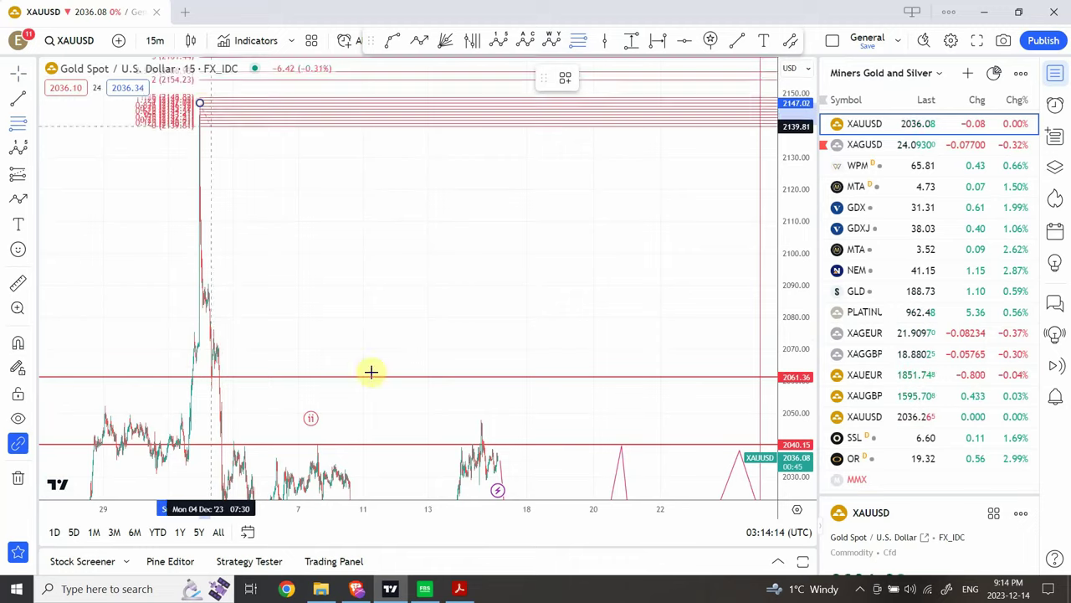
{"action": "left_click", "coordinate": [385, 393]}
{"action": "left_click_drag", "start_coordinate": [388, 414], "coordinate": [404, 482]}
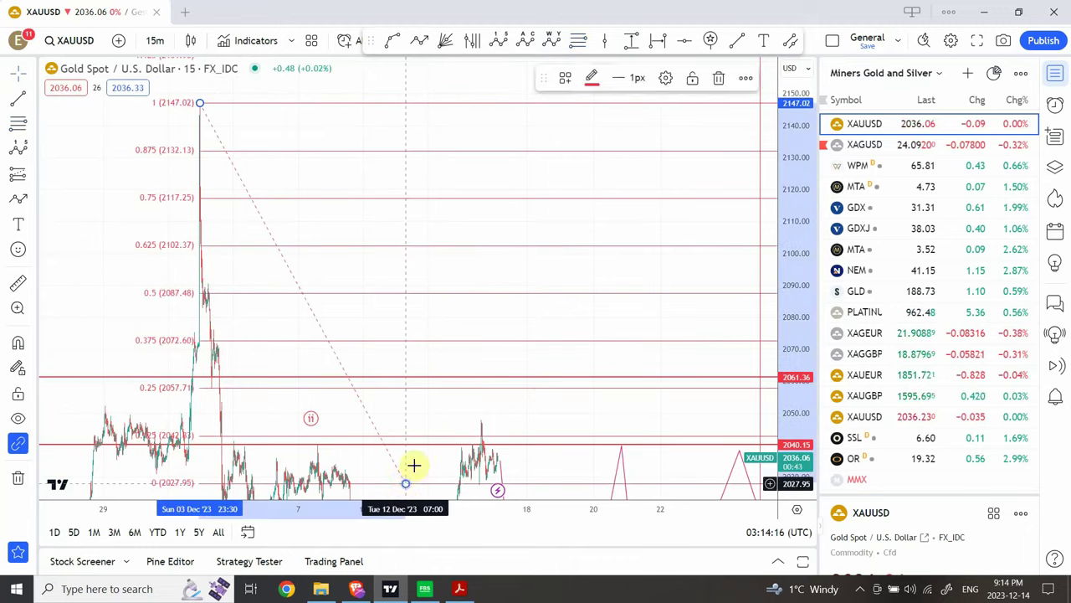
{"action": "left_click_drag", "start_coordinate": [430, 411], "coordinate": [427, 219]}
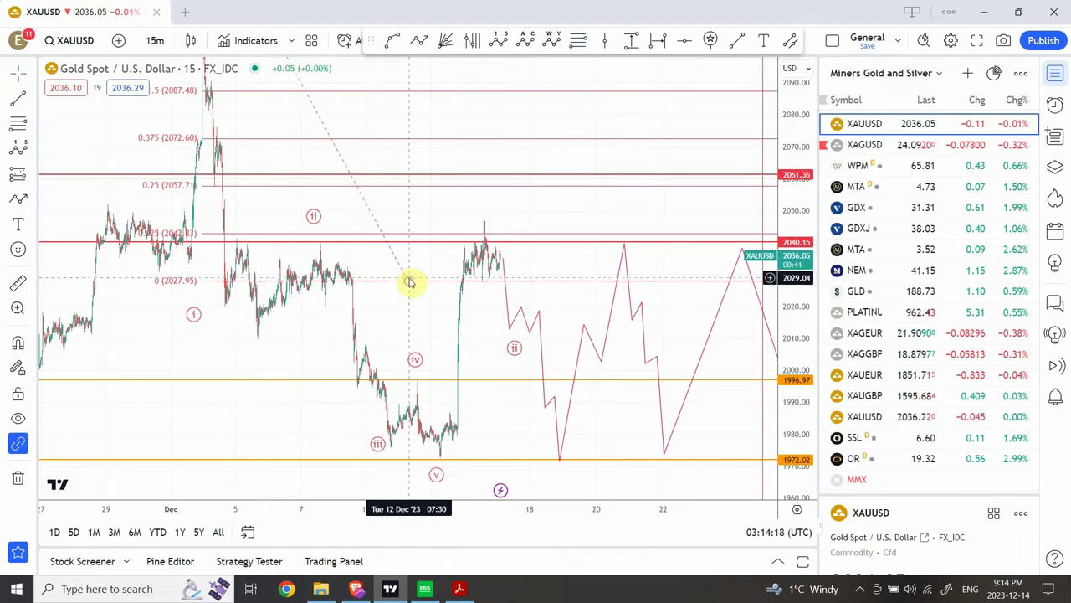
{"action": "left_click_drag", "start_coordinate": [409, 282], "coordinate": [411, 450]}
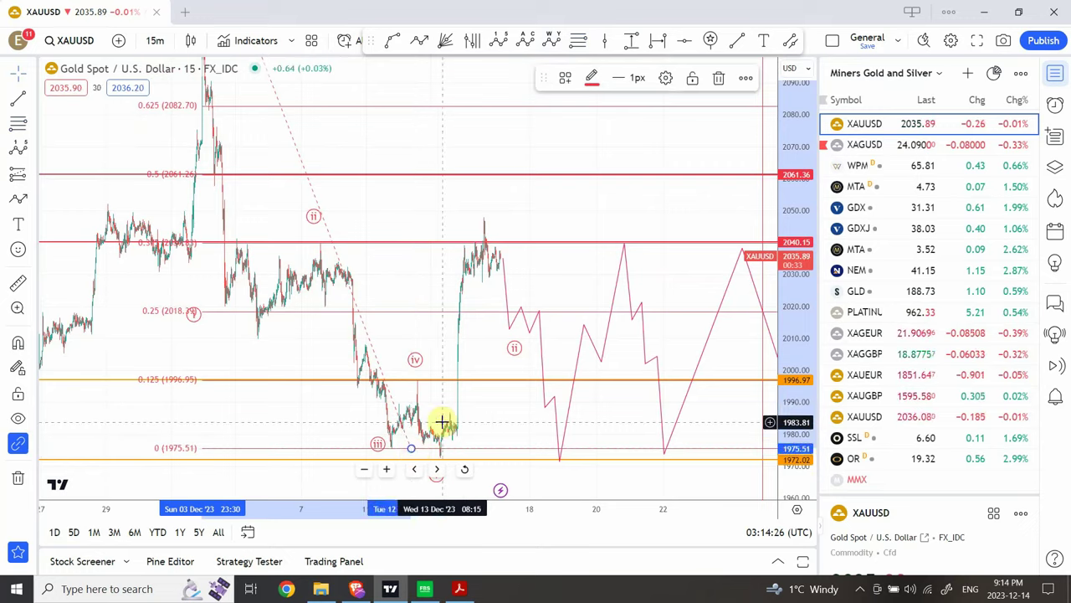
{"action": "left_click", "coordinate": [443, 426]}
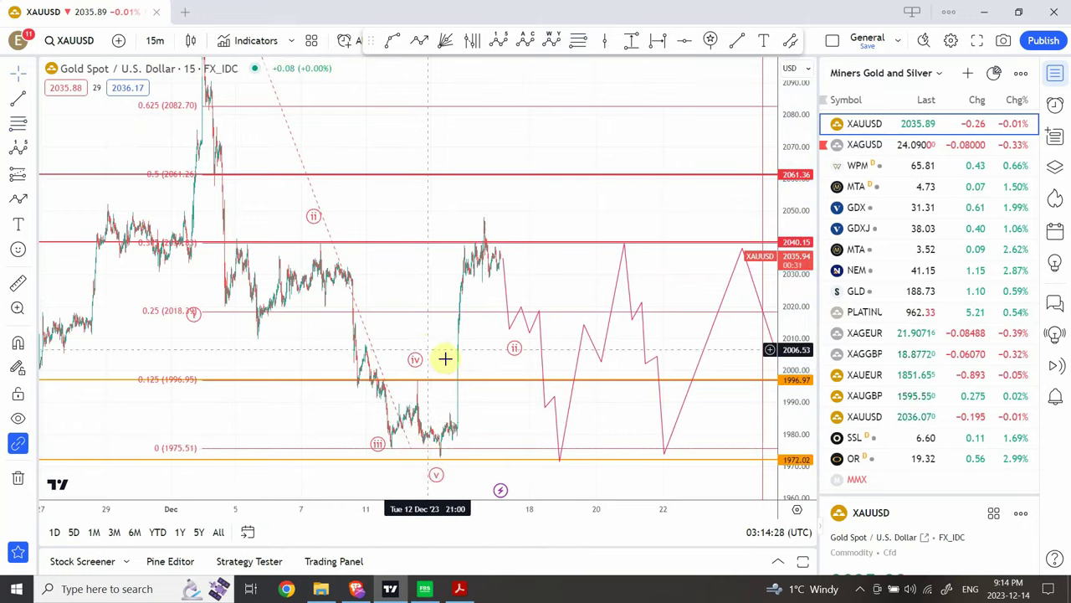
{"action": "left_click_drag", "start_coordinate": [445, 358], "coordinate": [338, 373]}
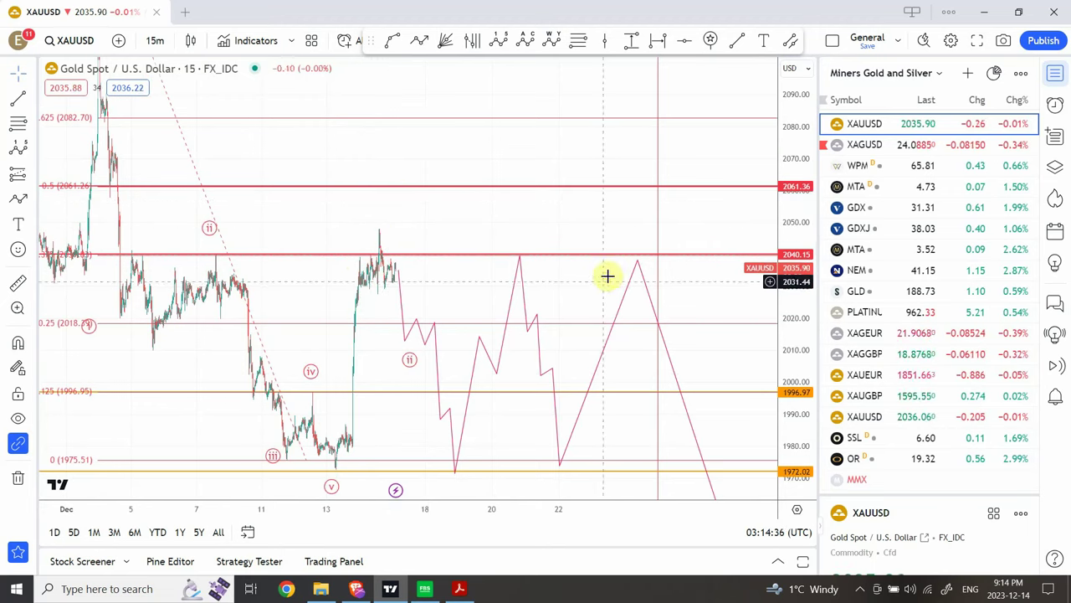
Drag the zigzag's peak vertex up onto the 2061.36 Fibonacci 0.5 line.
{"action": "left_click", "coordinate": [637, 264]}
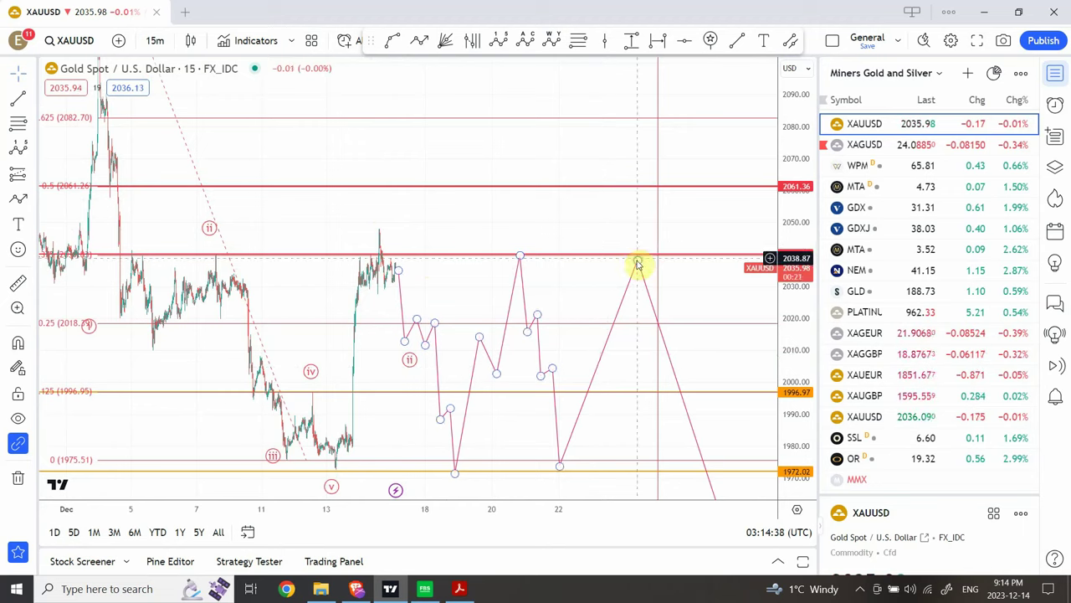
{"action": "left_click_drag", "start_coordinate": [637, 263], "coordinate": [657, 187]}
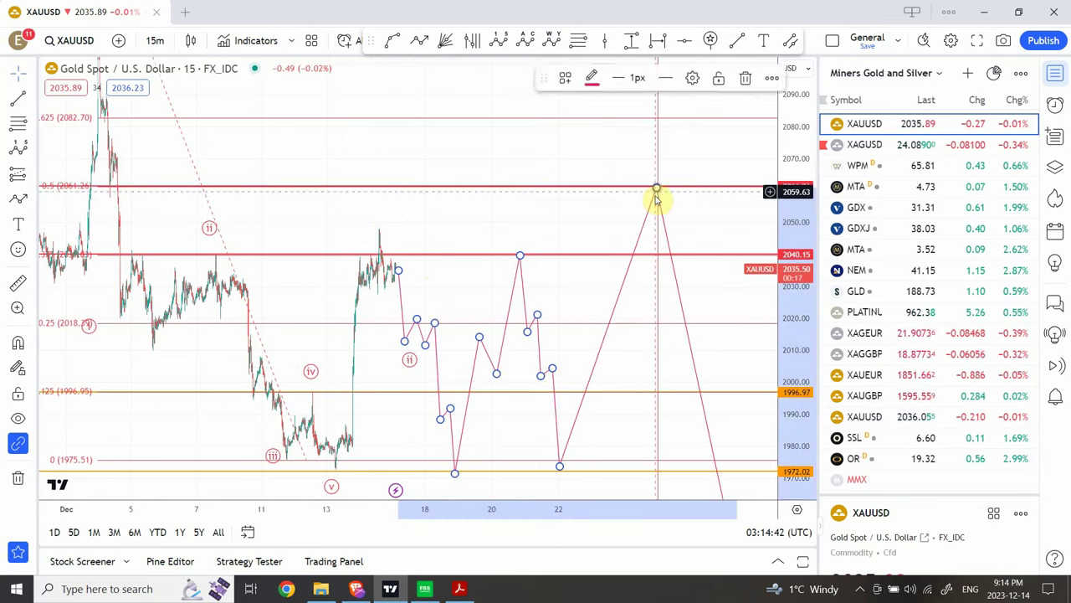
{"action": "left_click", "coordinate": [712, 213]}
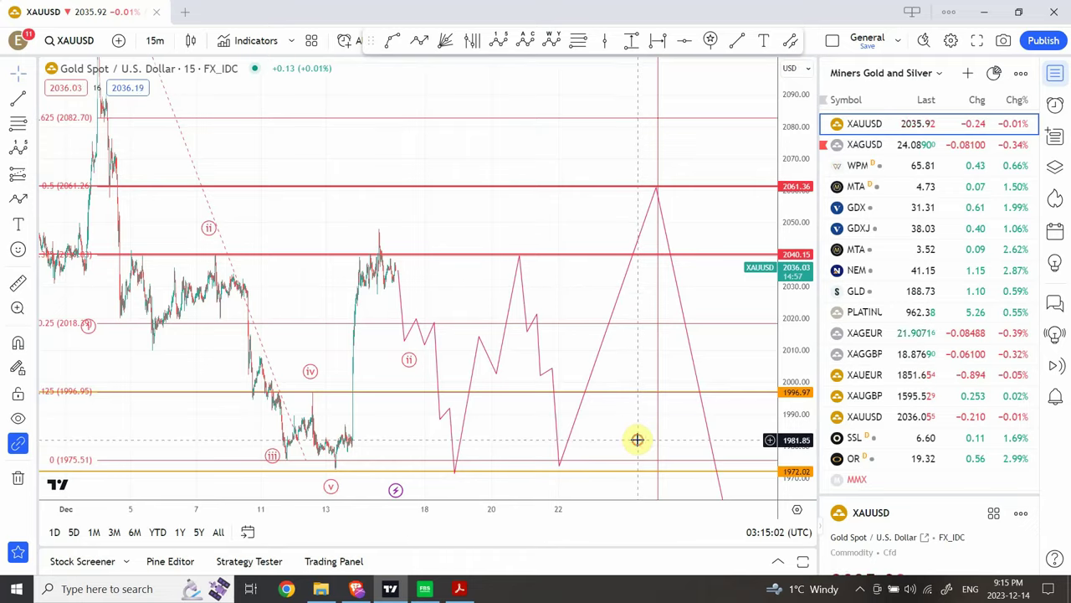
Pan the gold chart forward to reveal the projection's 2061.36 peak and later drop below 1950.
{"action": "left_click_drag", "start_coordinate": [637, 439], "coordinate": [617, 371]}
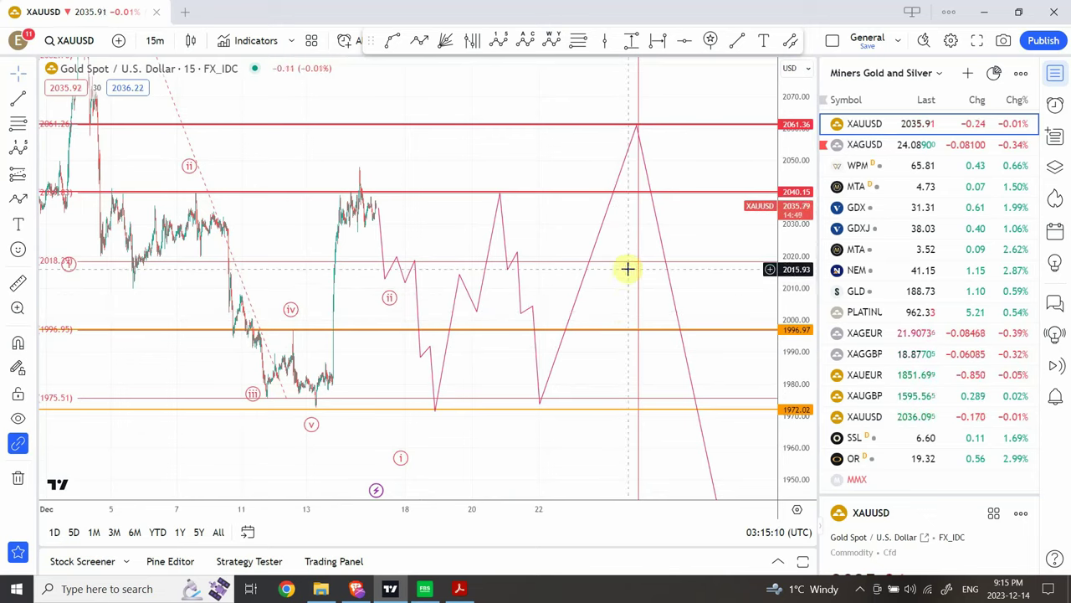
{"action": "left_click_drag", "start_coordinate": [613, 294], "coordinate": [581, 291]}
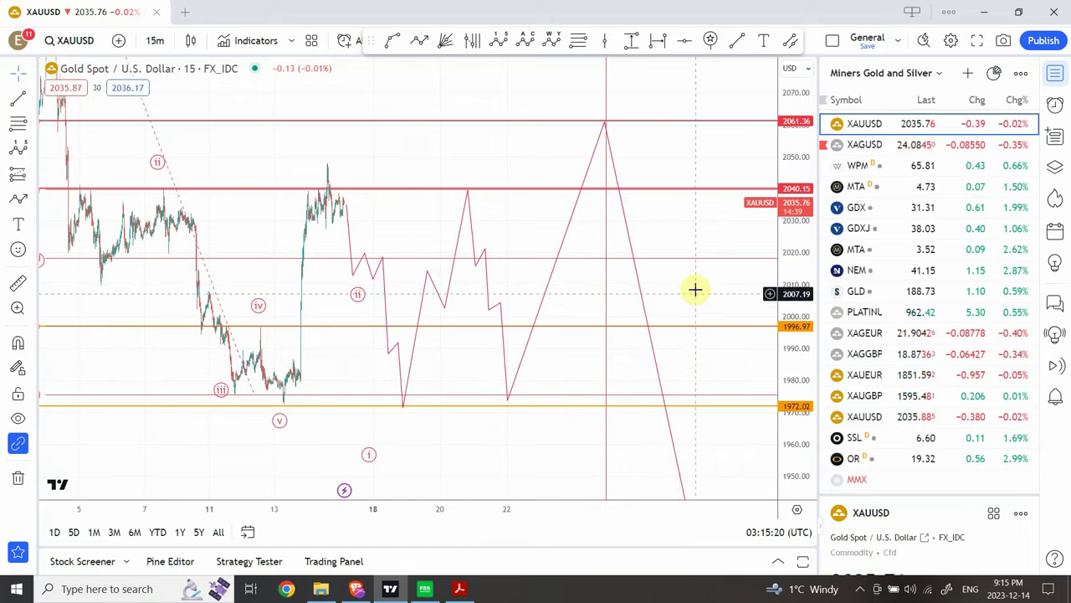
{"action": "left_click_drag", "start_coordinate": [706, 295], "coordinate": [469, 284]}
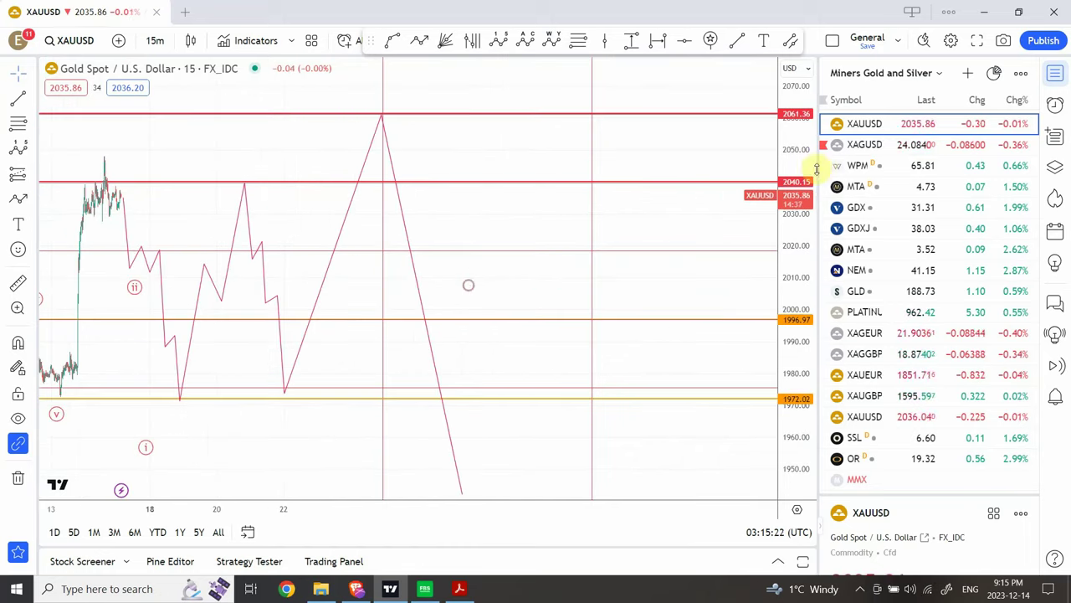
On the XAGUSD silver chart, nudge the existing pink zigzag's first point upward.
{"action": "left_click", "coordinate": [878, 147]}
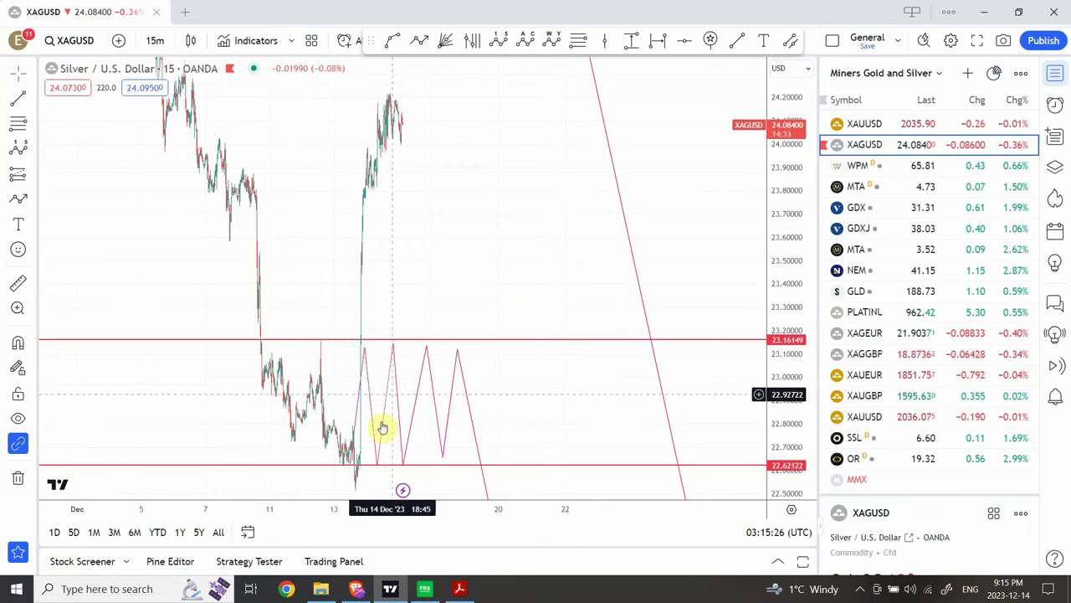
{"action": "left_click", "coordinate": [364, 350]}
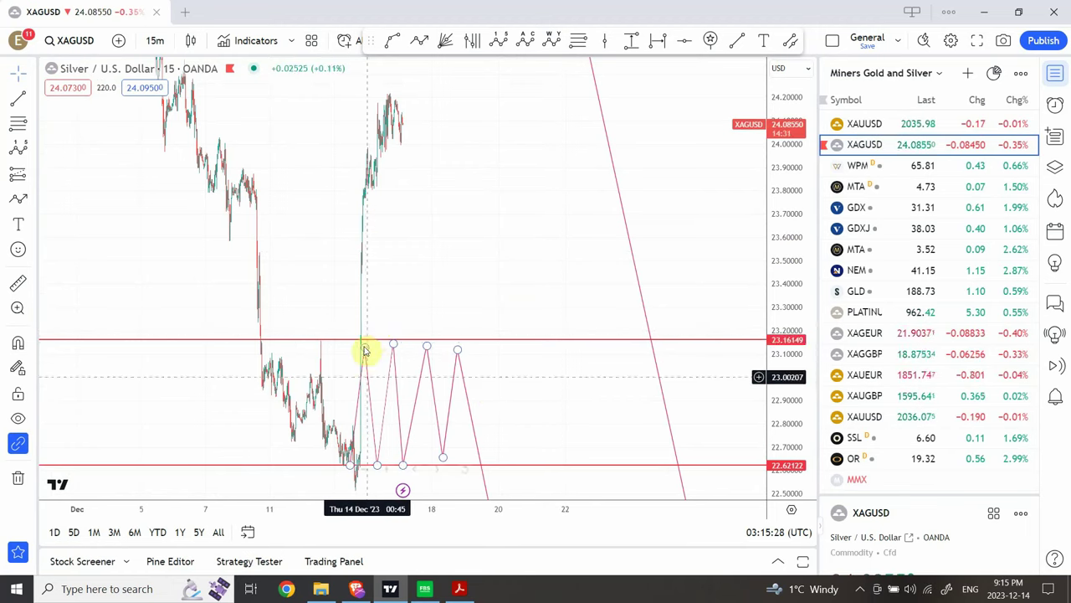
{"action": "left_click", "coordinate": [375, 186]}
{"action": "left_click", "coordinate": [366, 351]}
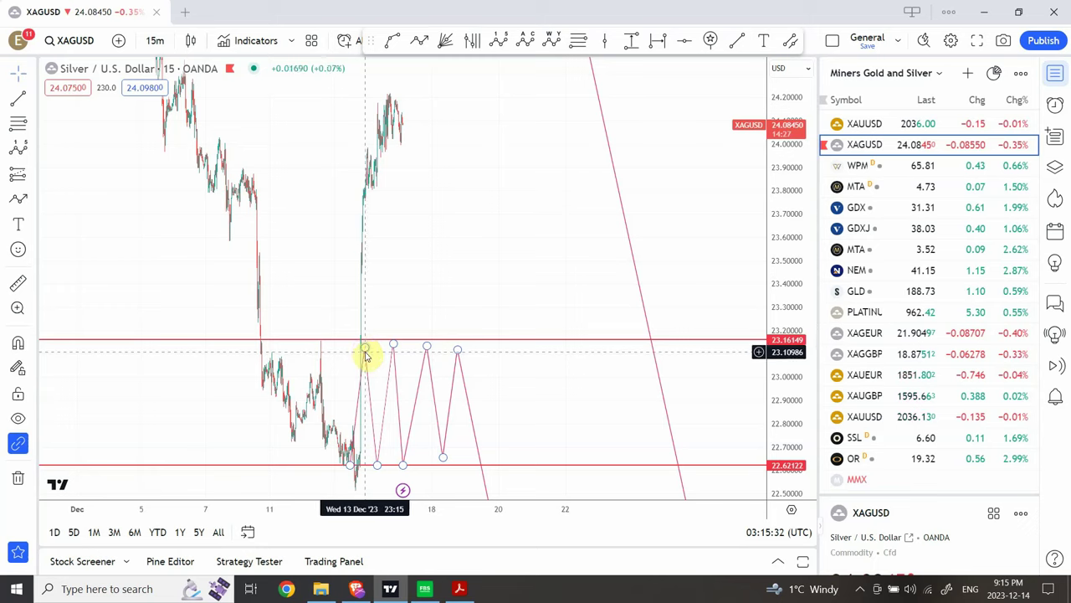
{"action": "mouse_move", "coordinate": [365, 355]}
{"action": "left_mouse_down"}
{"action": "mouse_move", "coordinate": [374, 343]}
{"action": "mouse_move", "coordinate": [371, 355]}
{"action": "left_mouse_up"}
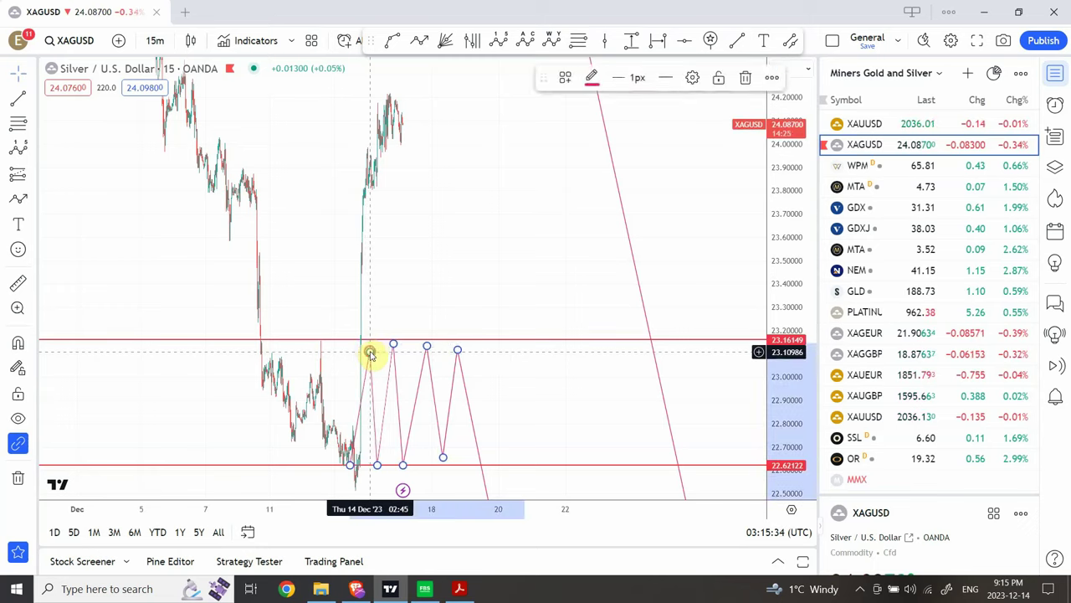
Delete the pink zigzag and rescale the silver chart to a wider price range around the support lines.
{"action": "key", "text": "Delete"}
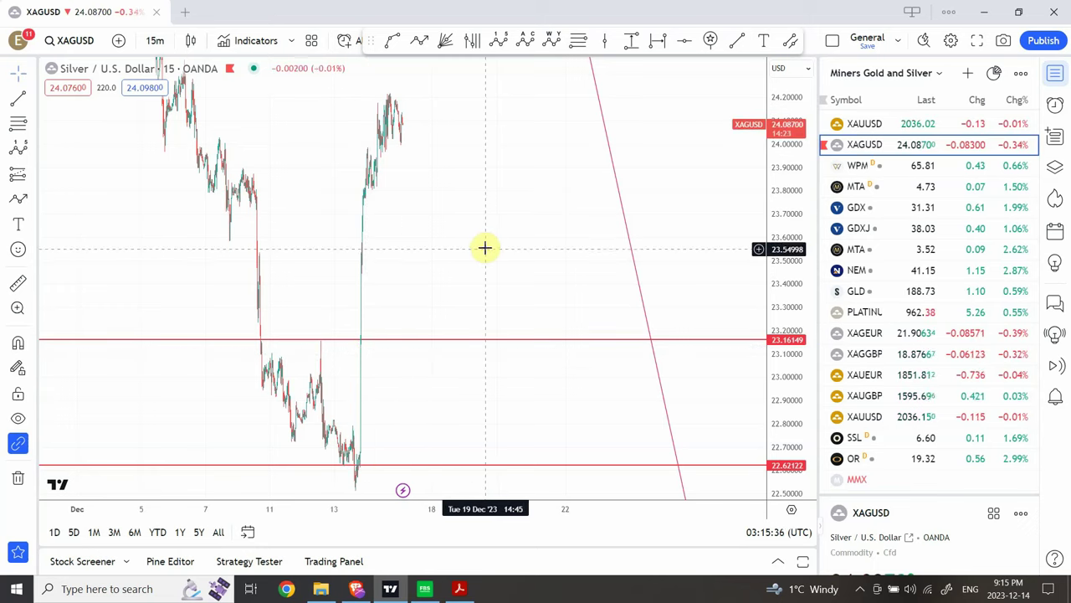
{"action": "left_click_drag", "start_coordinate": [485, 256], "coordinate": [477, 343]}
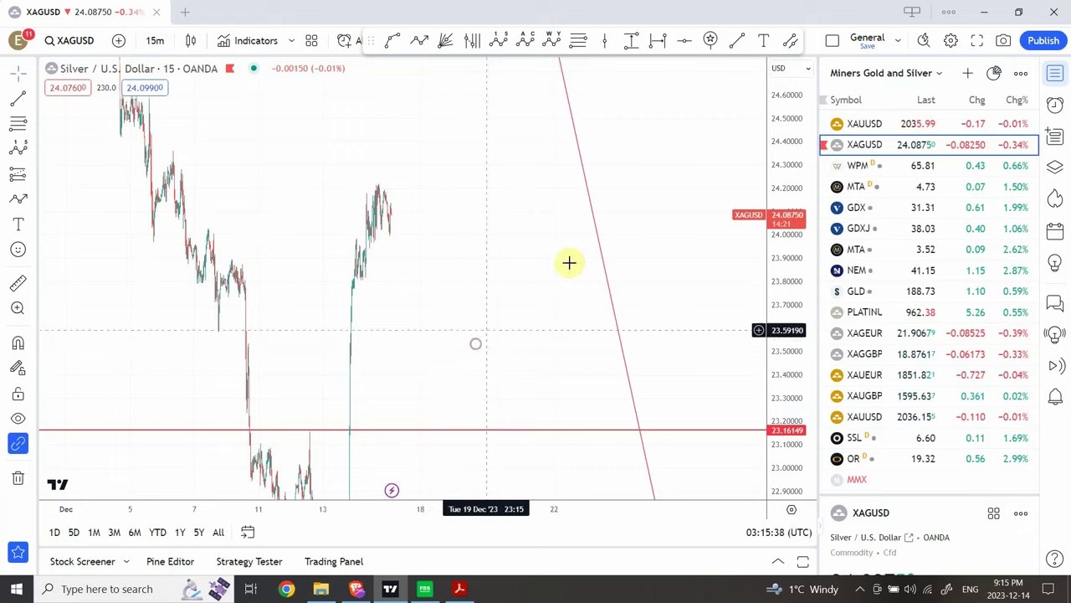
{"action": "left_click_drag", "start_coordinate": [786, 268], "coordinate": [770, 435]}
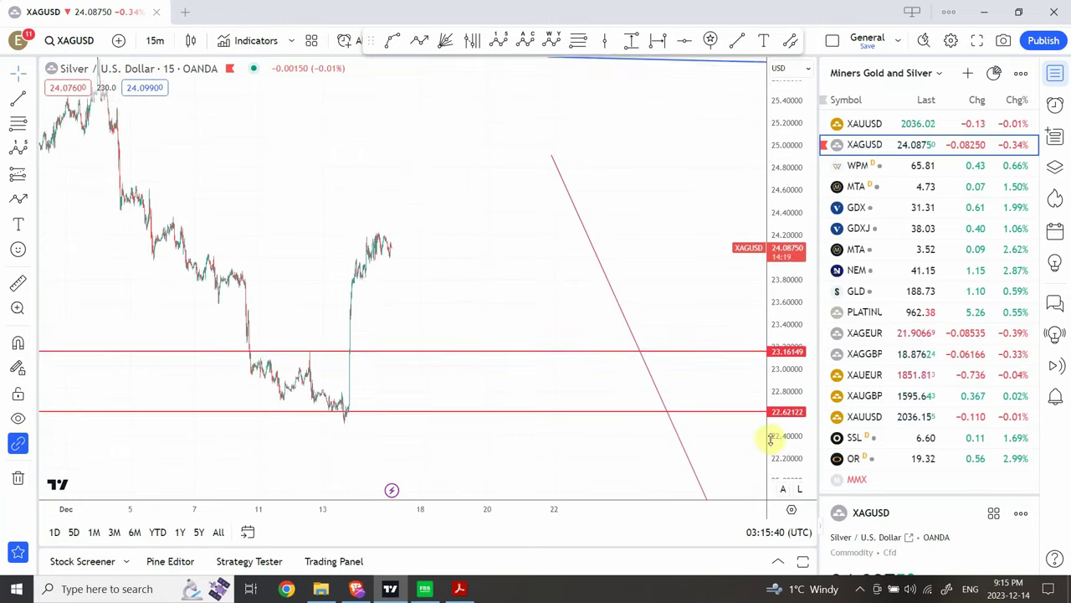
{"action": "left_click_drag", "start_coordinate": [423, 310], "coordinate": [480, 259]}
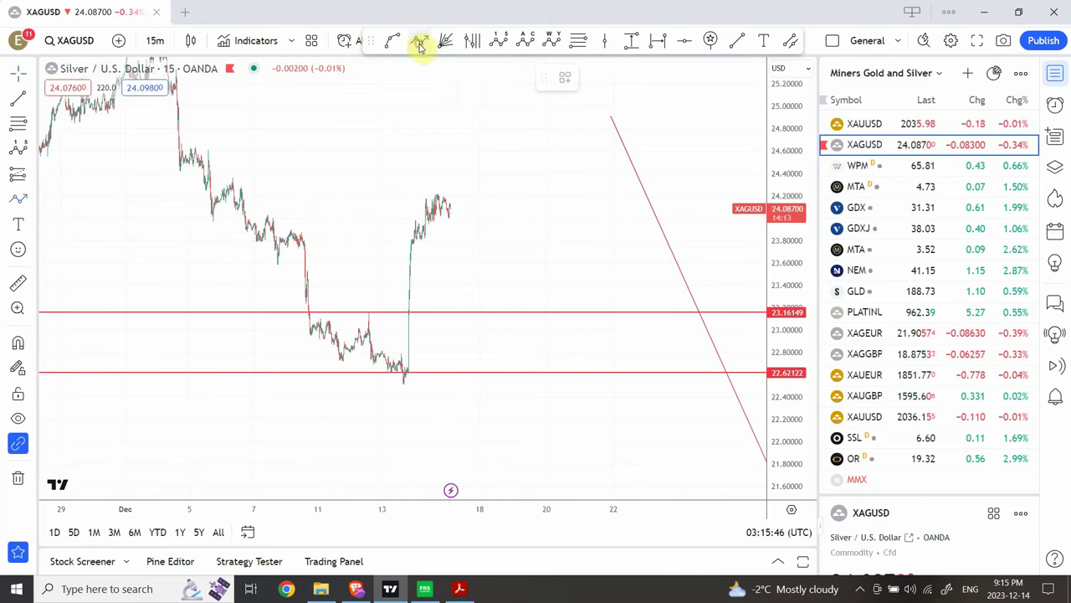
Draw a zigzag from the recent peak bouncing off 22.62 support, peaking near 24.3, ending below support.
{"action": "left_click", "coordinate": [454, 210]}
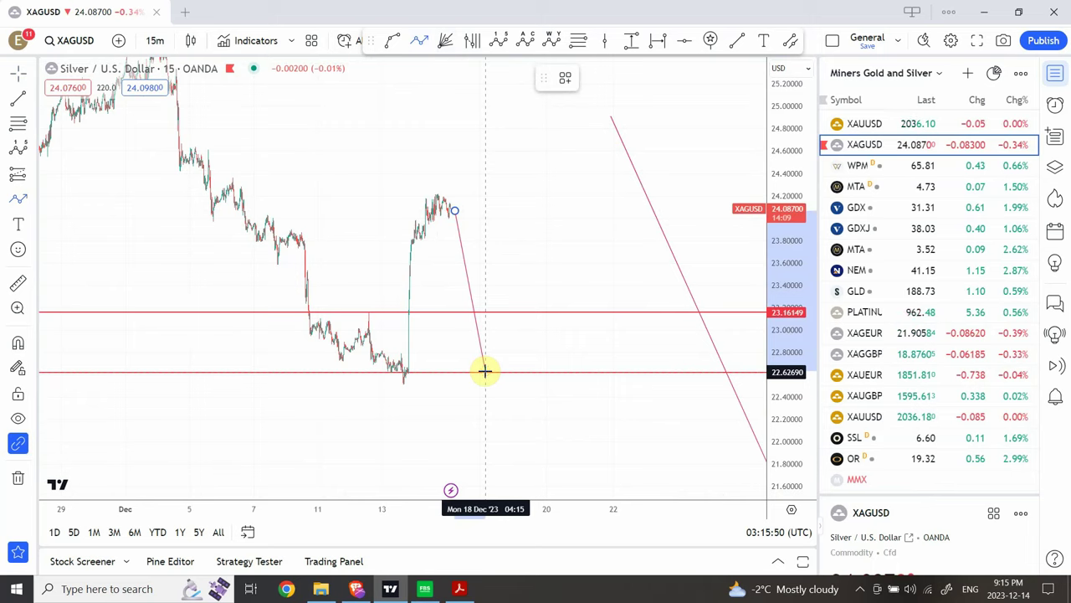
{"action": "left_click", "coordinate": [484, 370]}
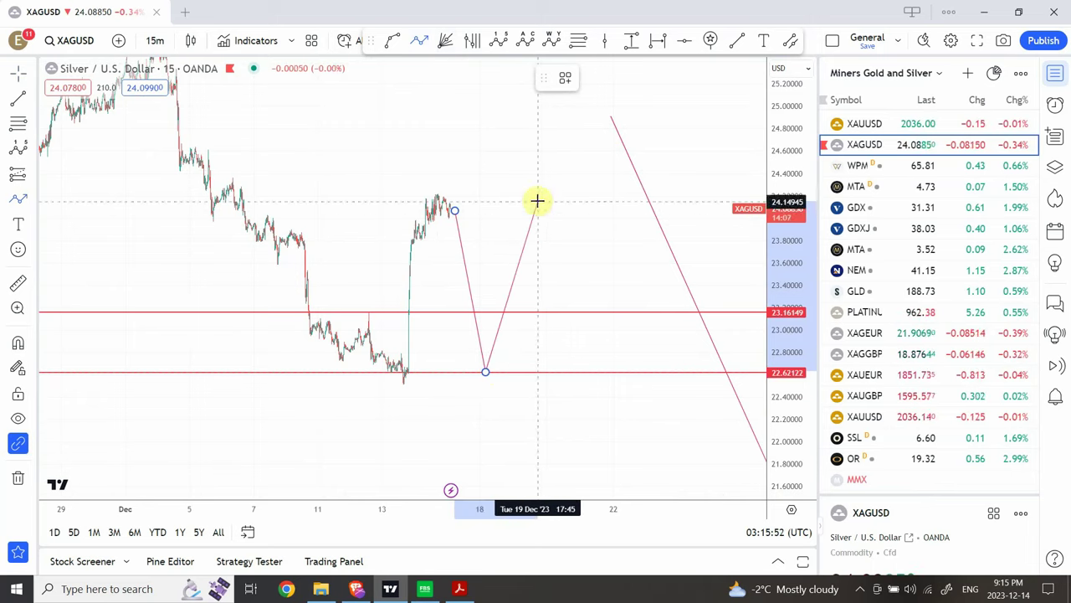
{"action": "left_click", "coordinate": [538, 202]}
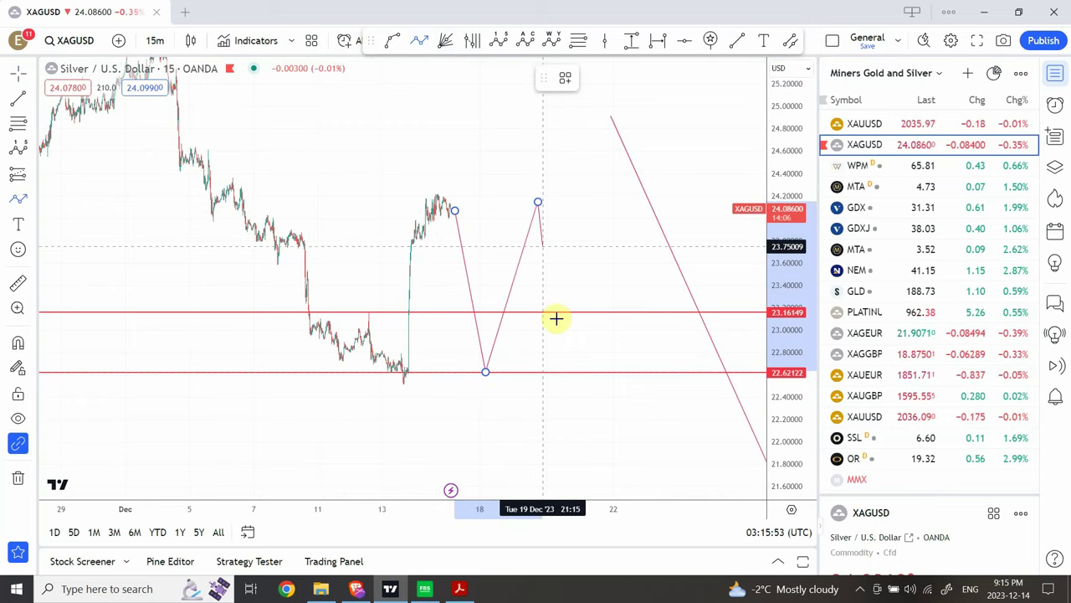
{"action": "left_click", "coordinate": [577, 368]}
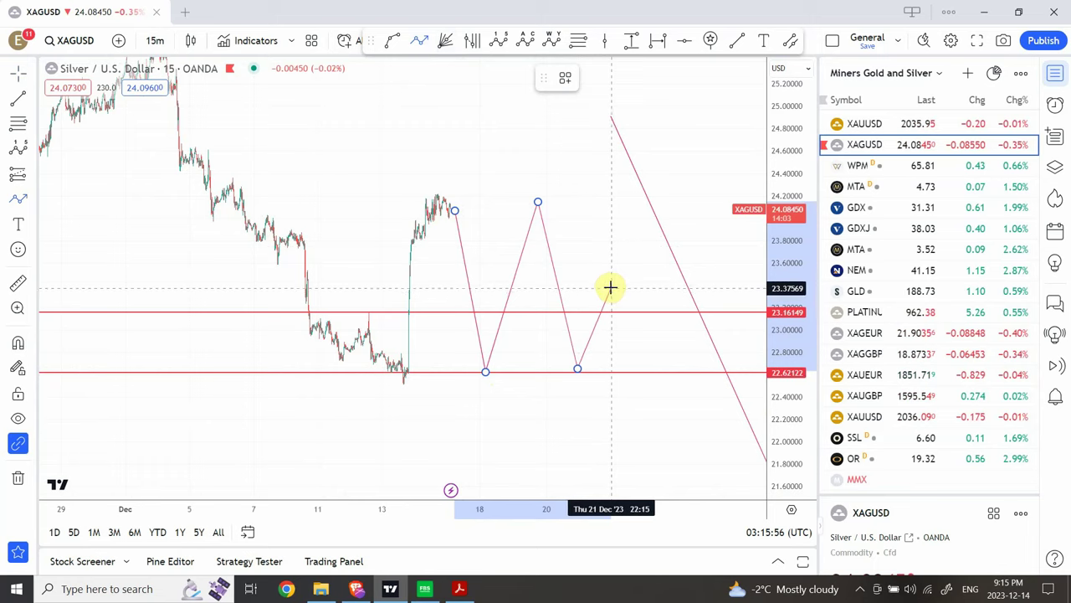
{"action": "left_click", "coordinate": [611, 288]}
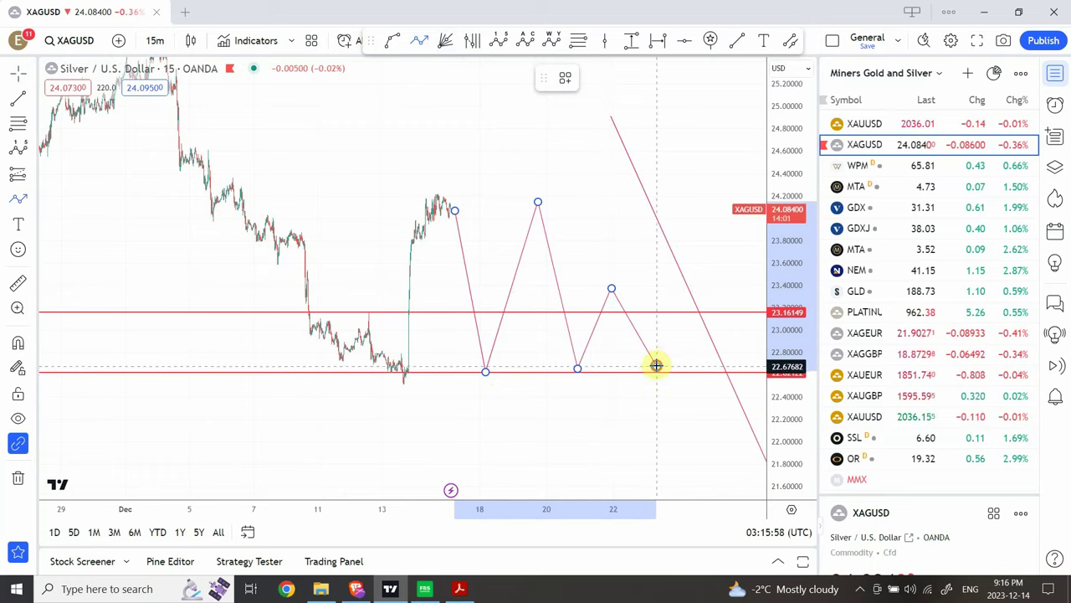
{"action": "left_click", "coordinate": [656, 366]}
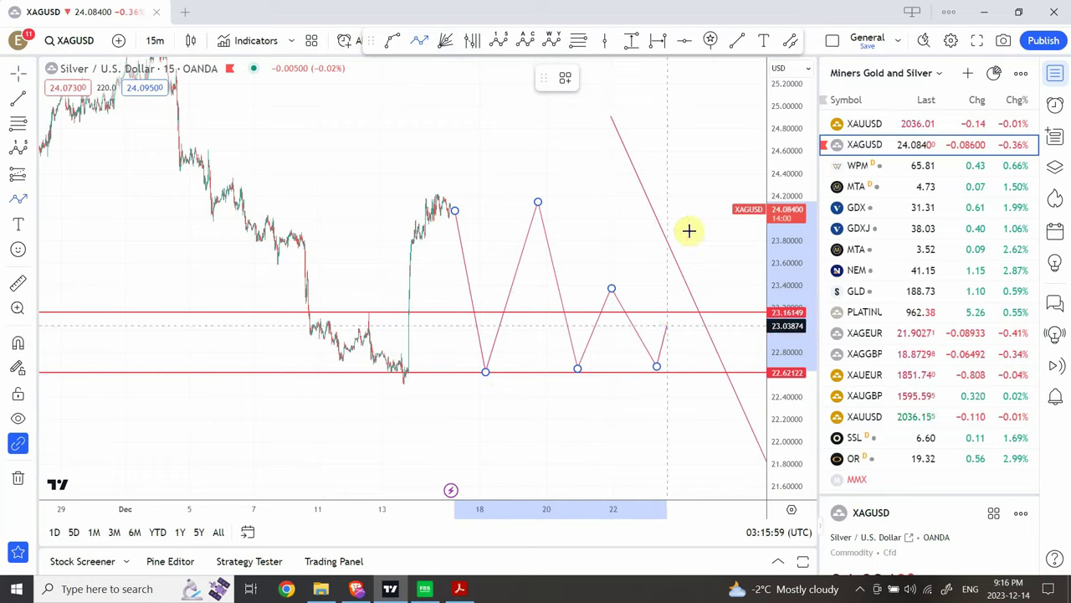
{"action": "left_click", "coordinate": [699, 184]}
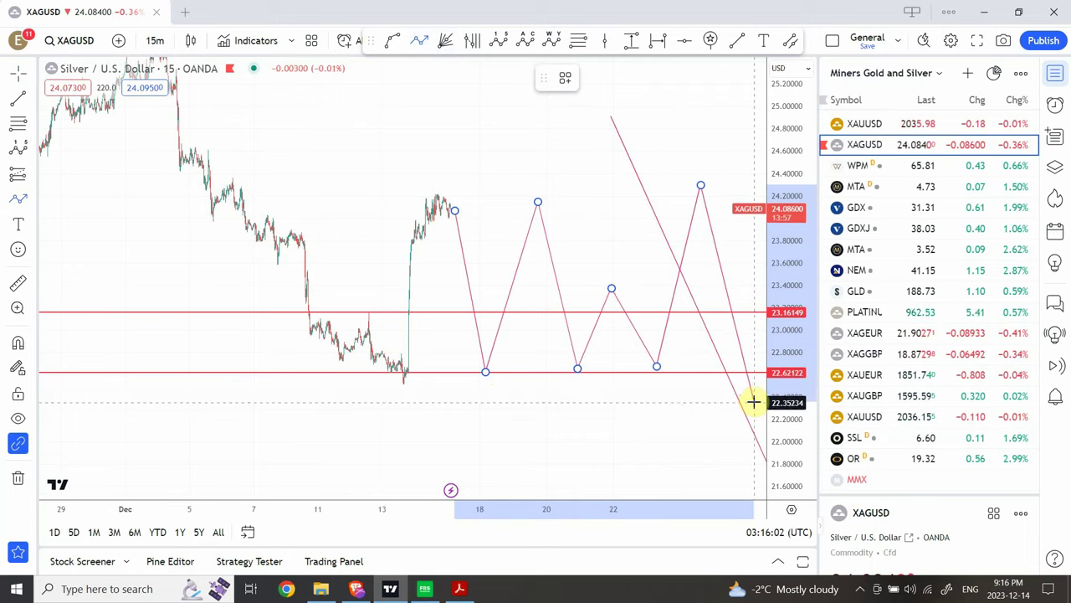
{"action": "double_click", "coordinate": [754, 403]}
{"action": "left_click_drag", "start_coordinate": [666, 412], "coordinate": [481, 401]}
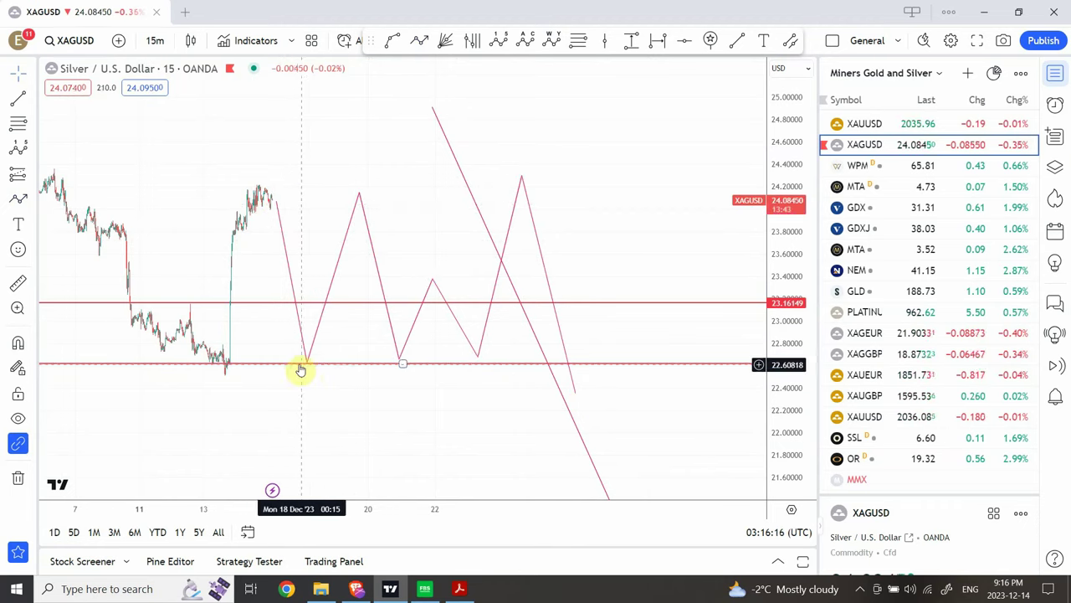
Snap the silver zigzag's first low onto the 22.62122 support line.
{"action": "left_click_drag", "start_coordinate": [314, 355], "coordinate": [308, 362]}
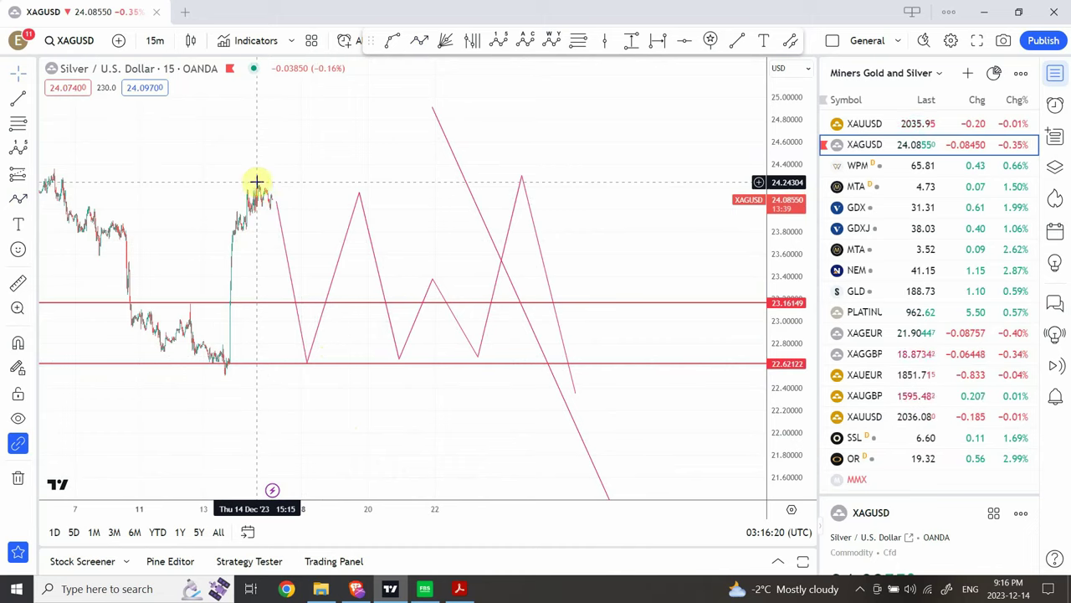
Return to XAUUSD and pan and compress the scale so Fibonacci levels and zigzag fit.
{"action": "left_click", "coordinate": [854, 124]}
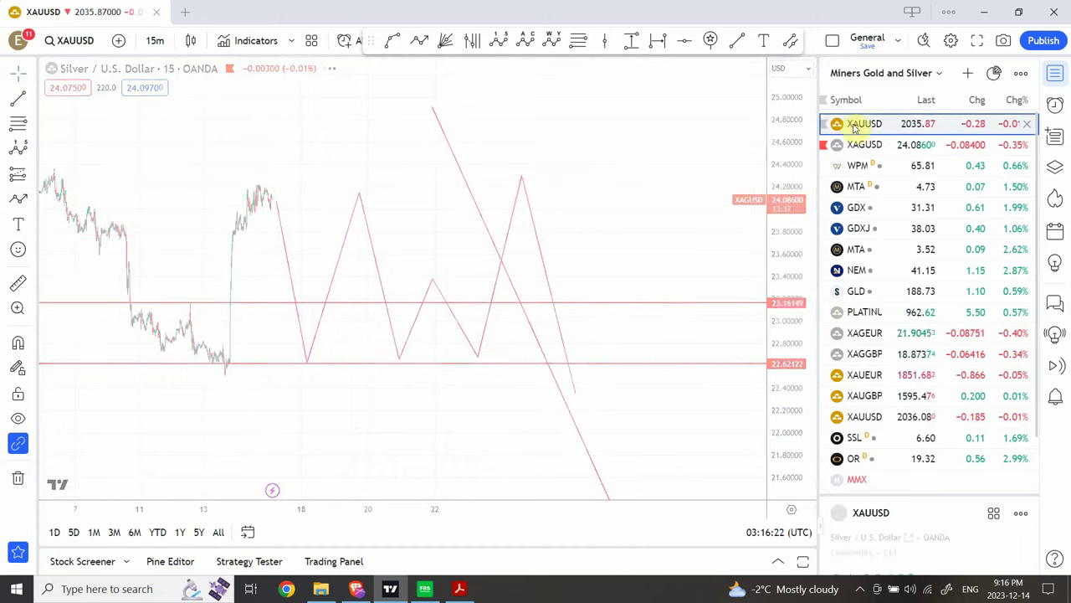
{"action": "left_click_drag", "start_coordinate": [279, 340], "coordinate": [395, 248]}
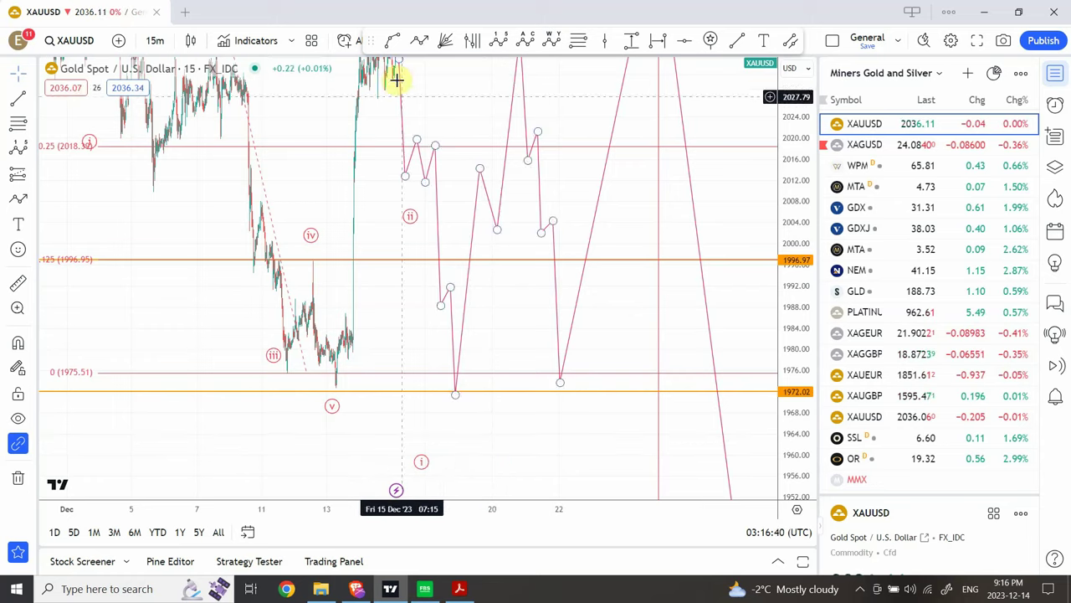
{"action": "left_click_drag", "start_coordinate": [455, 88], "coordinate": [478, 225]}
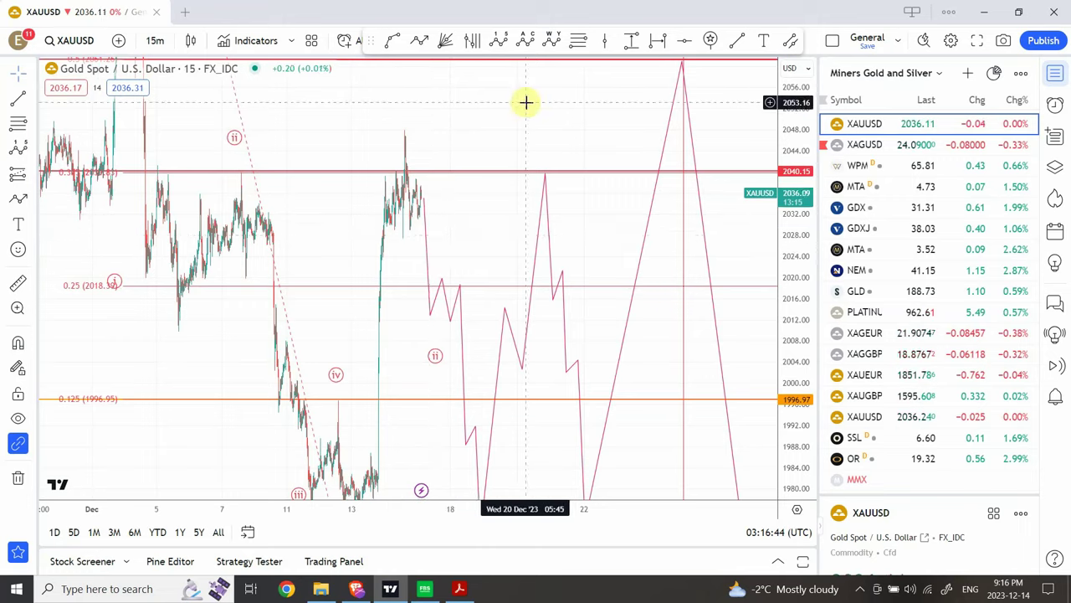
{"action": "left_click_drag", "start_coordinate": [806, 243], "coordinate": [794, 352]}
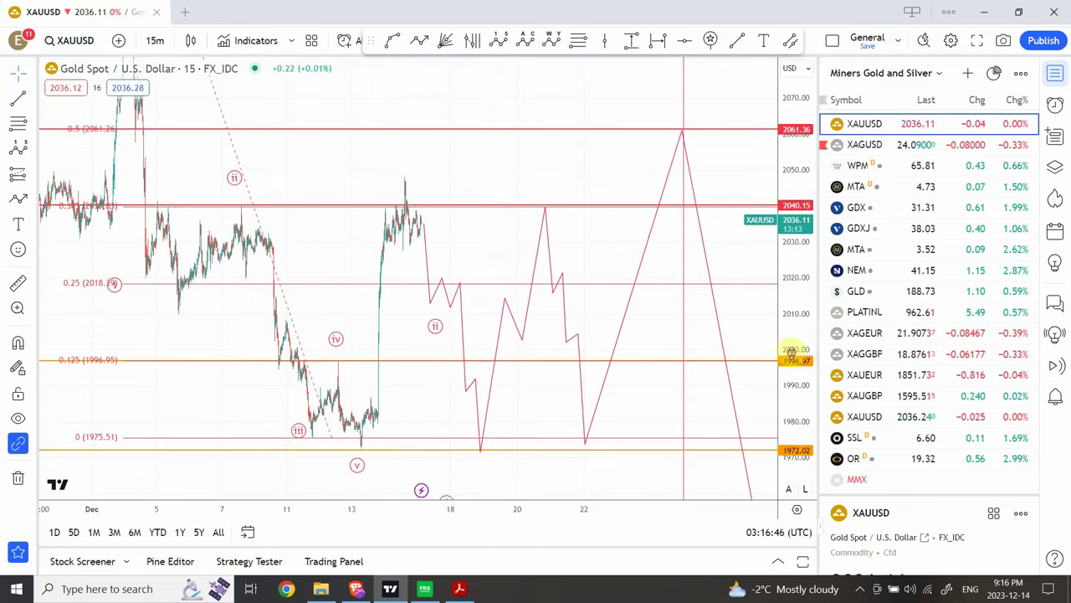
{"action": "left_click_drag", "start_coordinate": [494, 185], "coordinate": [480, 213]}
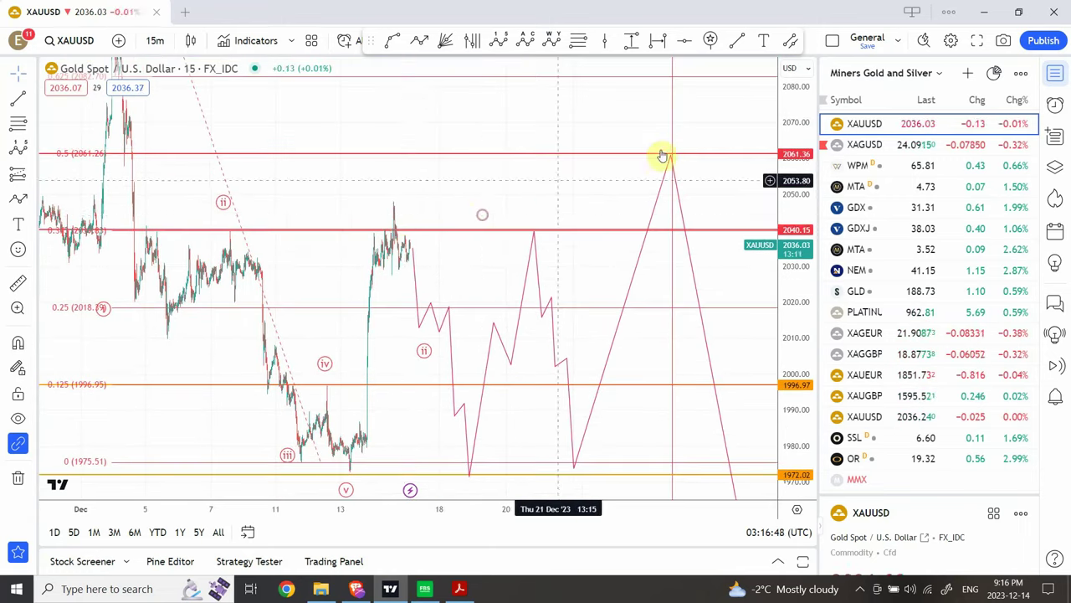